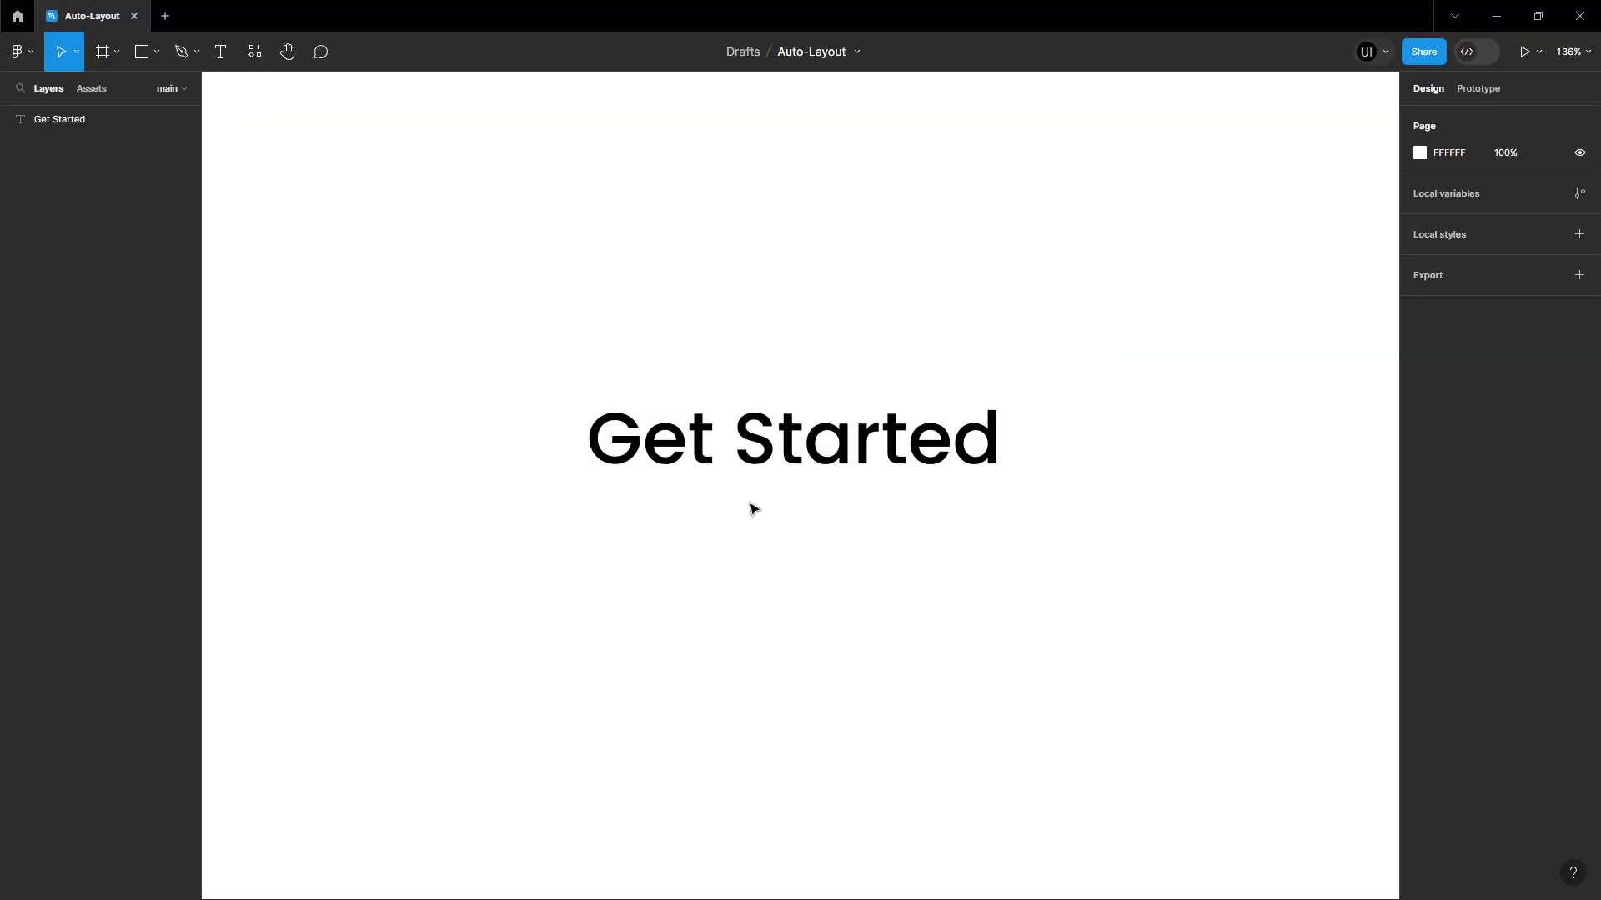
# Wrap the Get Started text in an auto layout frame from its right-click menu
pyautogui.click(784, 446)
pyautogui.rightClick(783, 446)
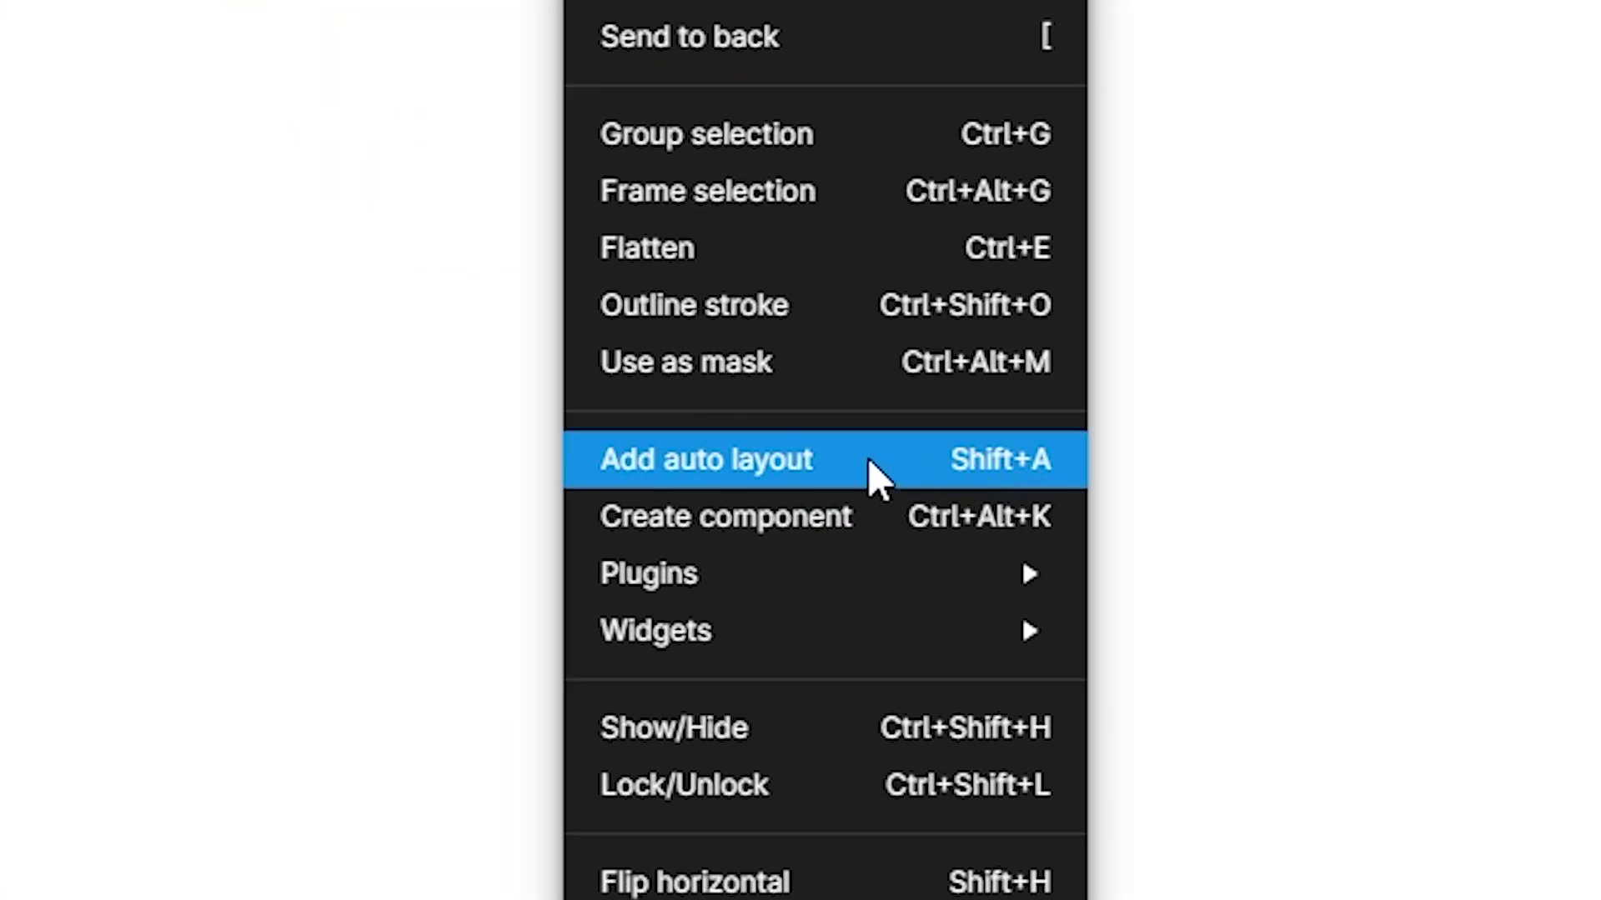
pyautogui.click(869, 461)
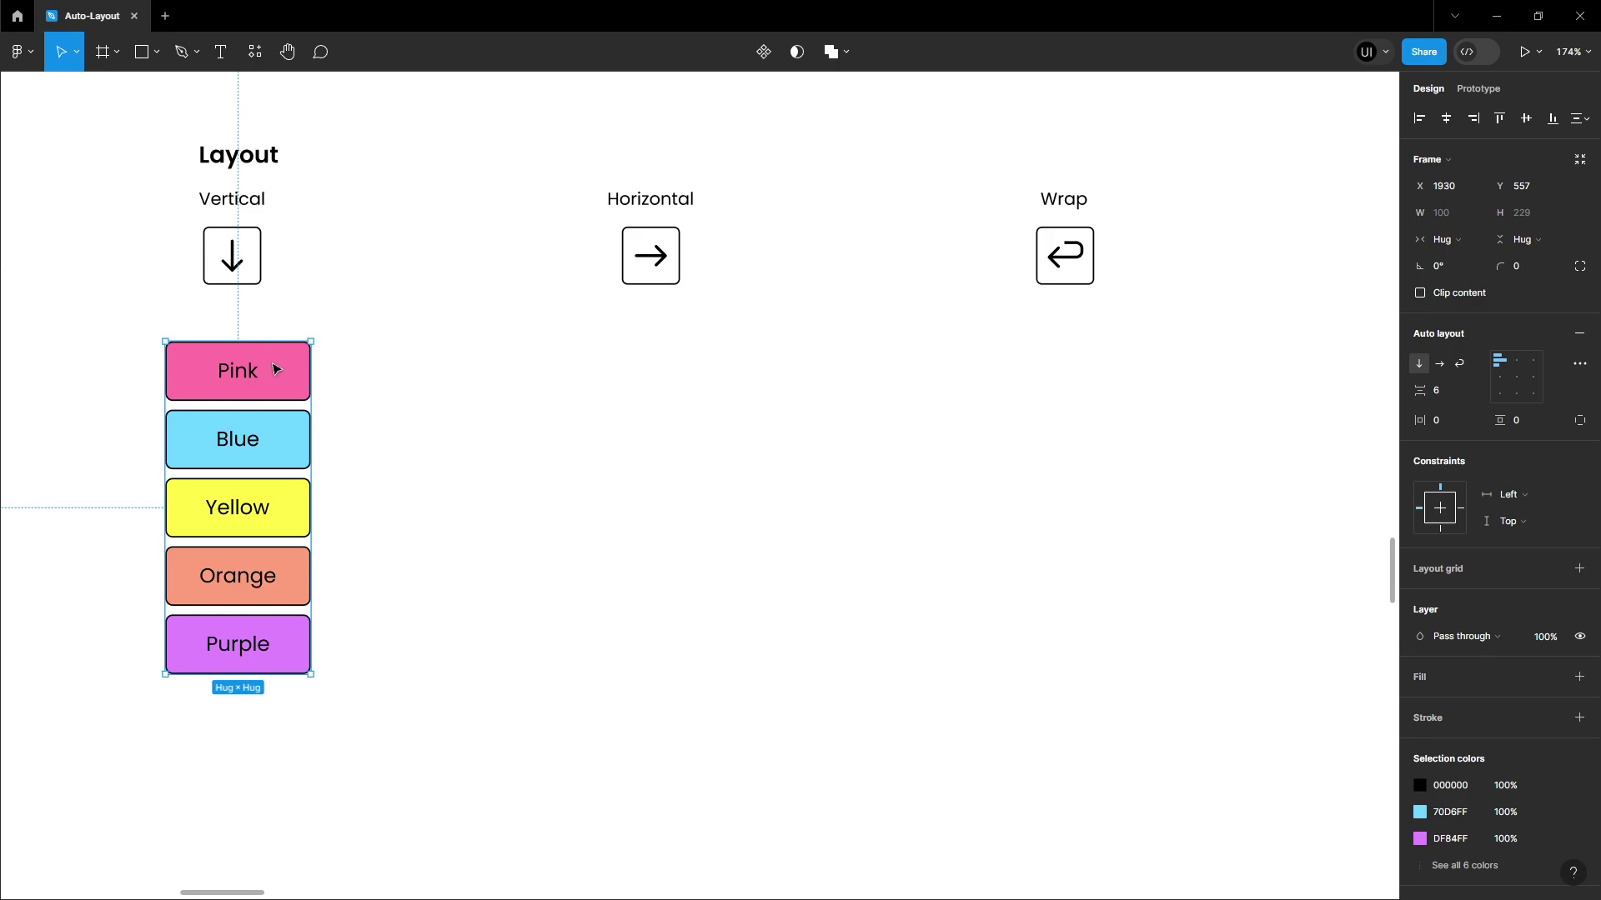
# Lay the Pink–Purple boxes in a horizontal row, then turn on wrap and narrow the frame
pyautogui.moveTo(274, 370); pyautogui.dragTo(665, 361)
pyautogui.click(1439, 365)
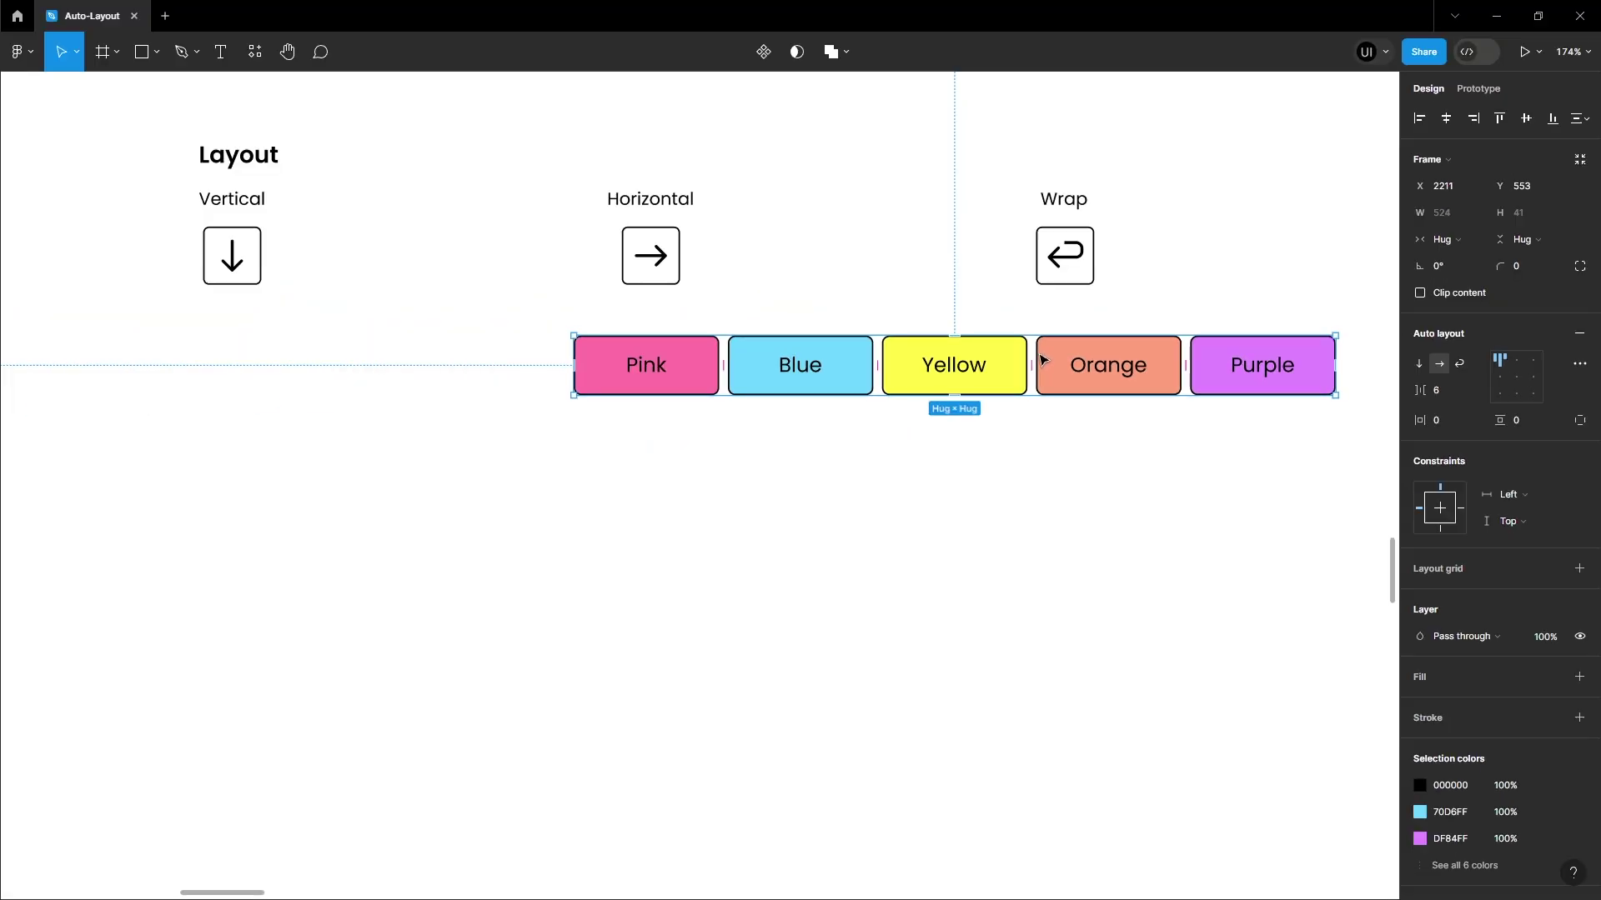
pyautogui.moveTo(1041, 360); pyautogui.dragTo(816, 415)
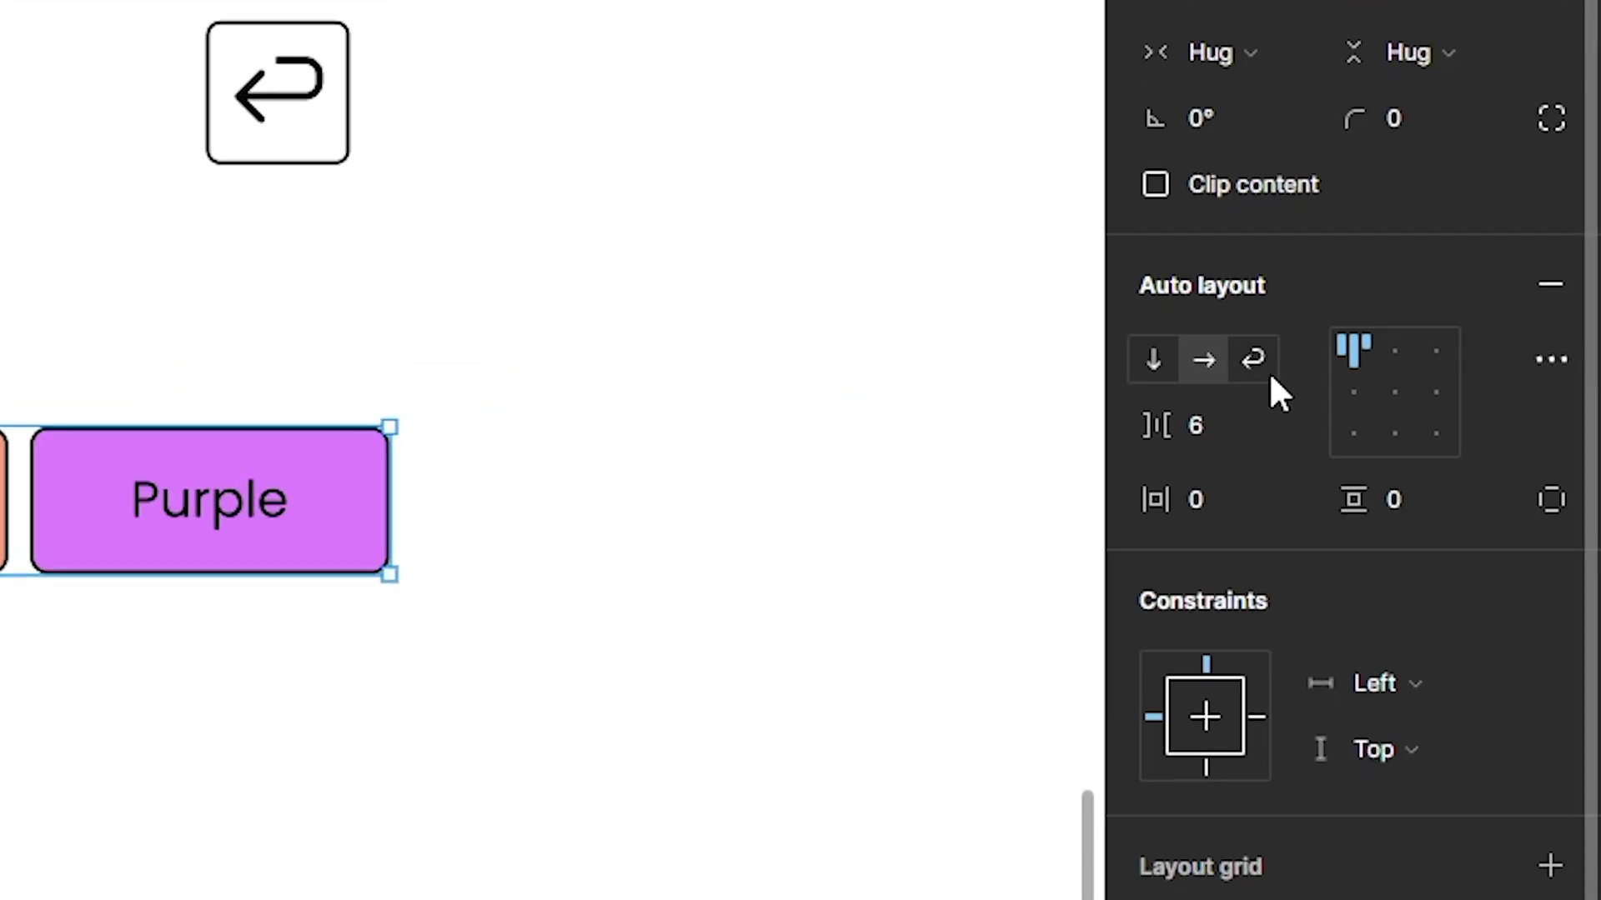
pyautogui.click(1459, 364)
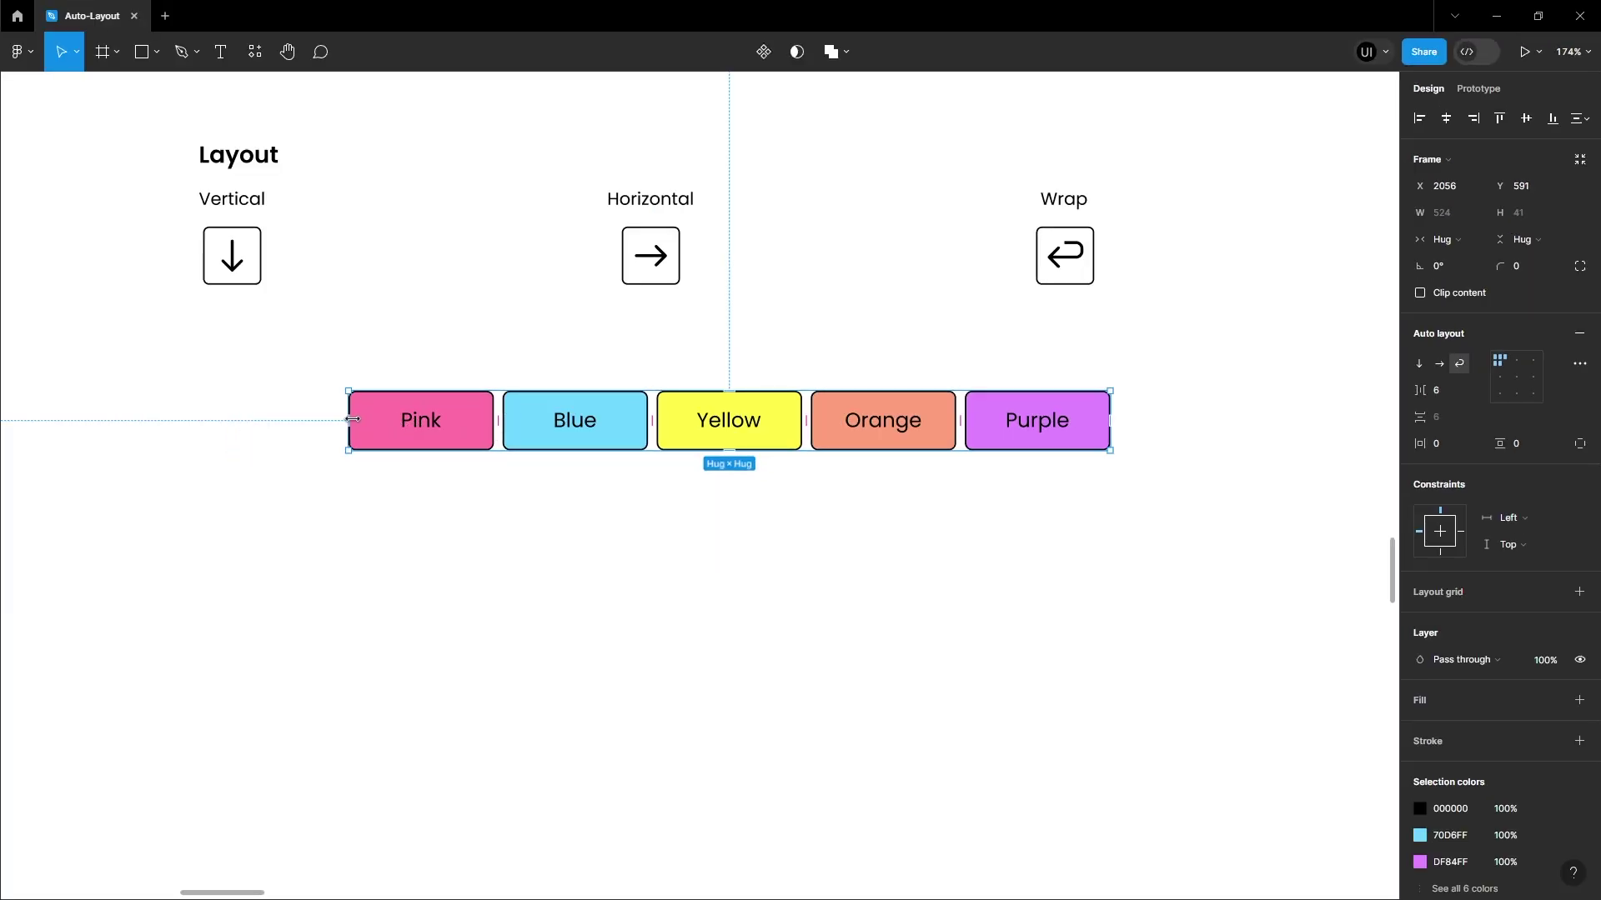
pyautogui.moveTo(353, 419); pyautogui.dragTo(1247, 403)
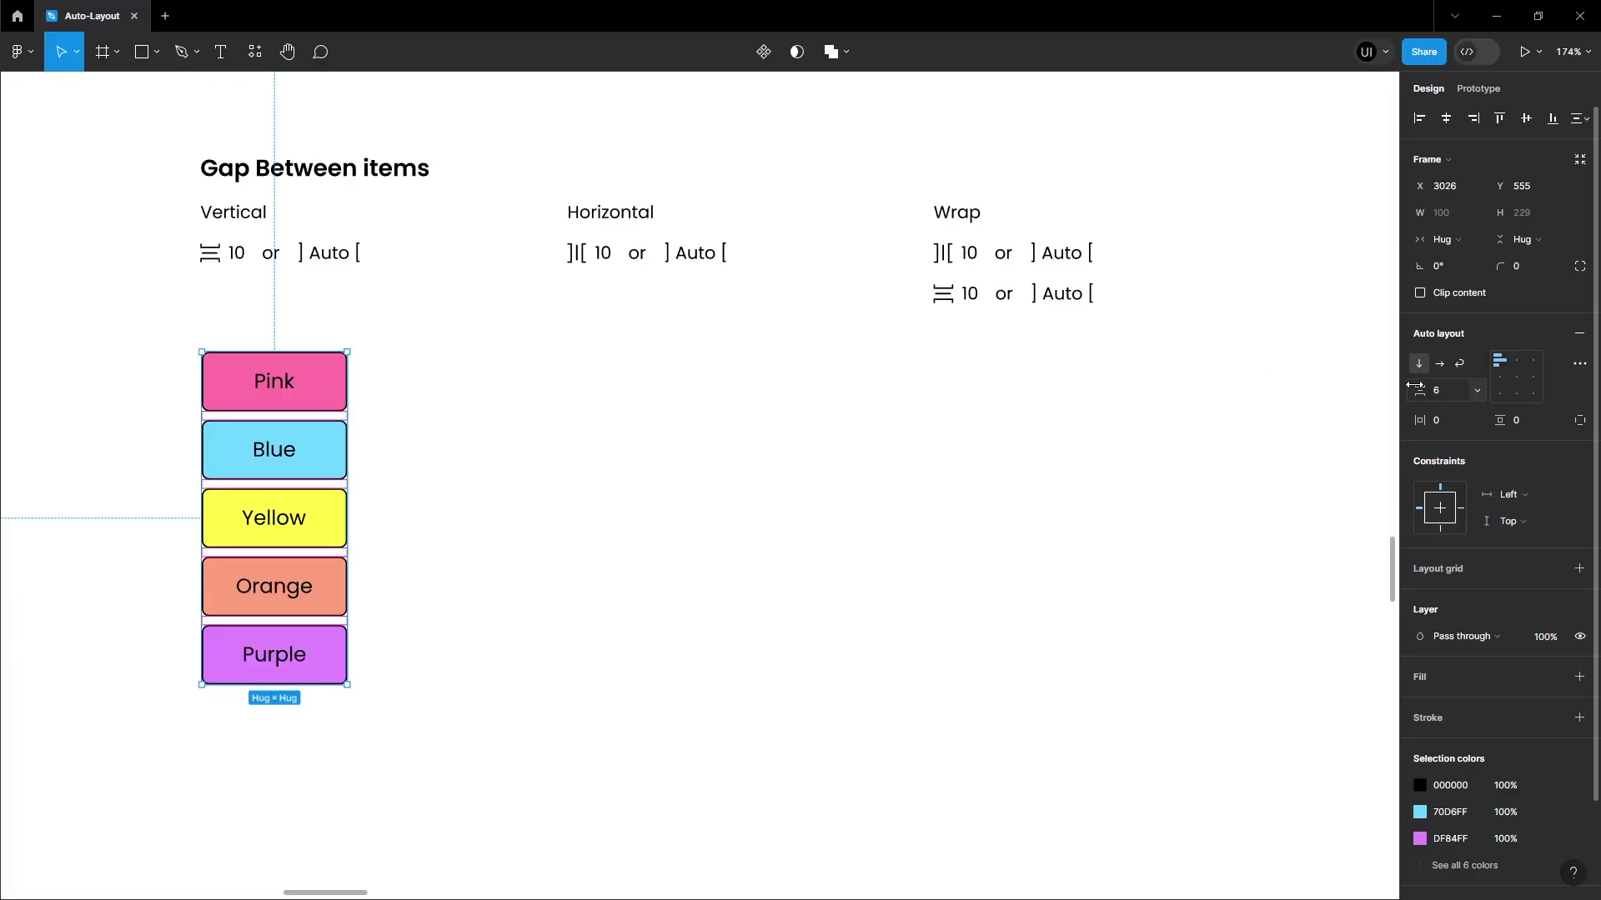
# Set the stacked boxes' gap to Auto and stretch the frame taller to spread them
pyautogui.moveTo(1424, 401)
pyautogui.mouseDown()
pyautogui.moveTo(1450, 406)
pyautogui.moveTo(1431, 407)
pyautogui.mouseUp()
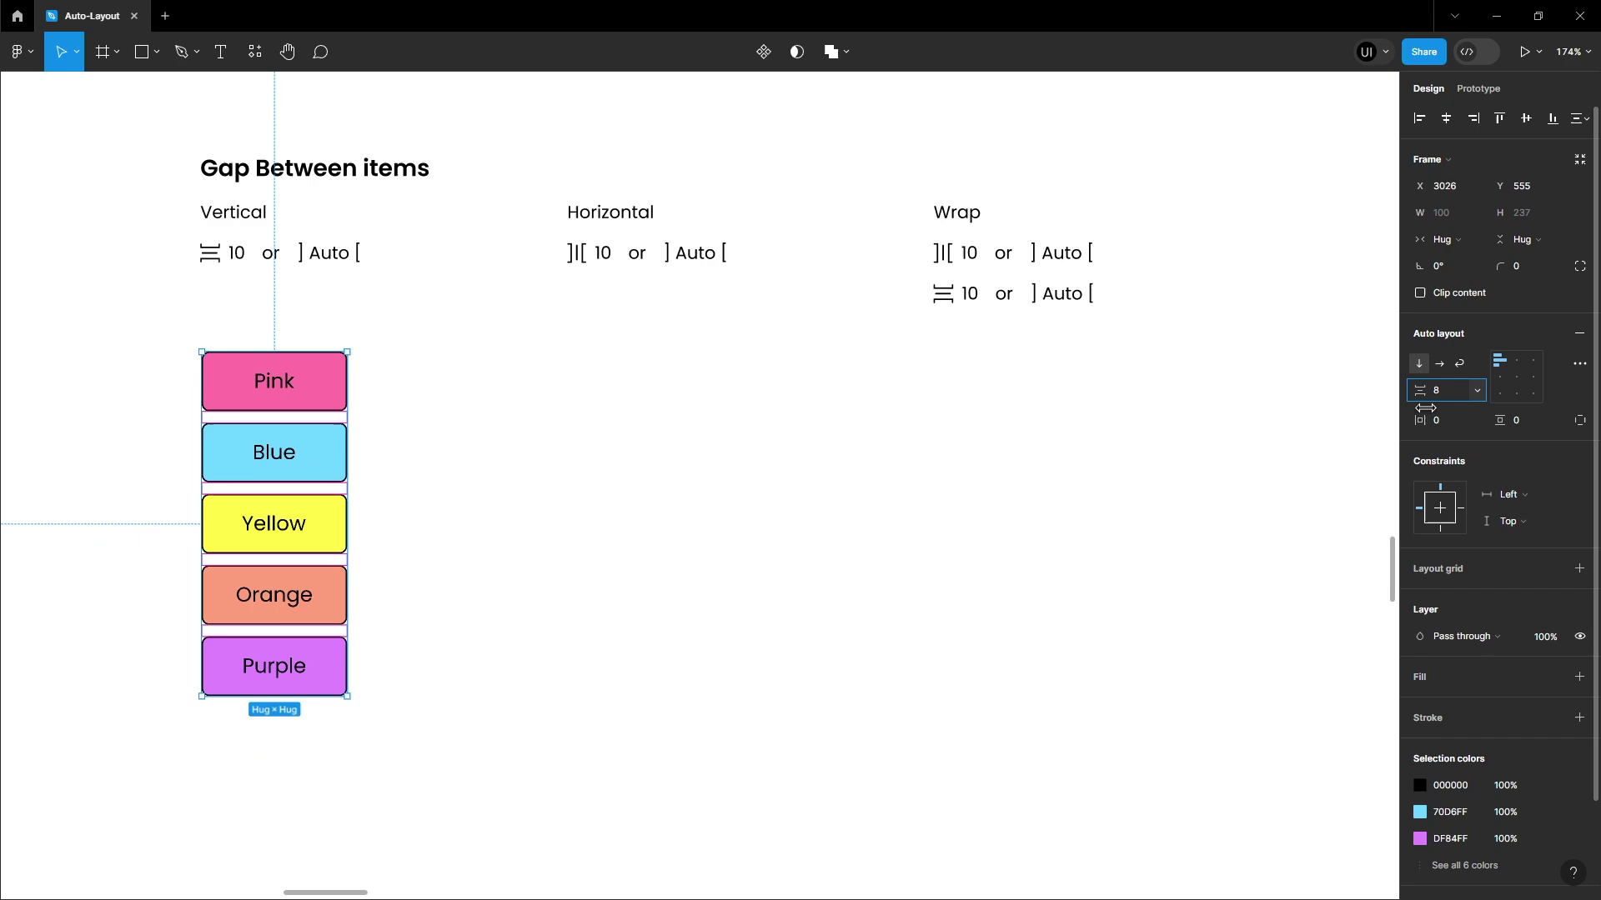
pyautogui.click(1475, 391)
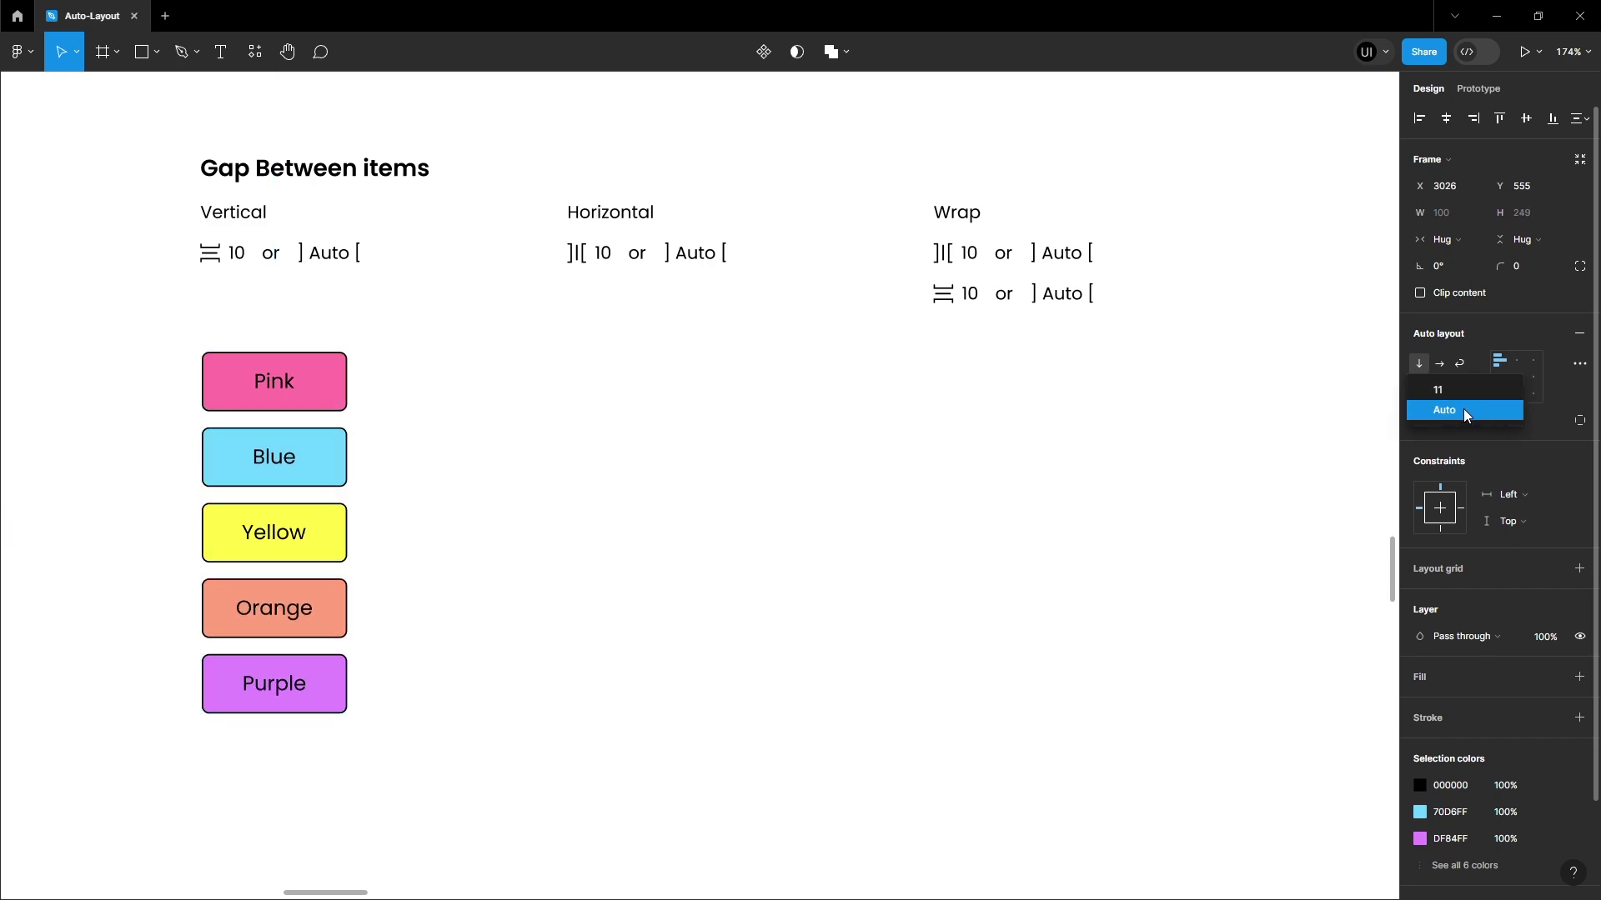
pyautogui.click(1465, 411)
pyautogui.moveTo(314, 712); pyautogui.dragTo(311, 561)
# Switch the boxes to a horizontal row with an Auto gap and resize the row's width
pyautogui.click(1440, 367)
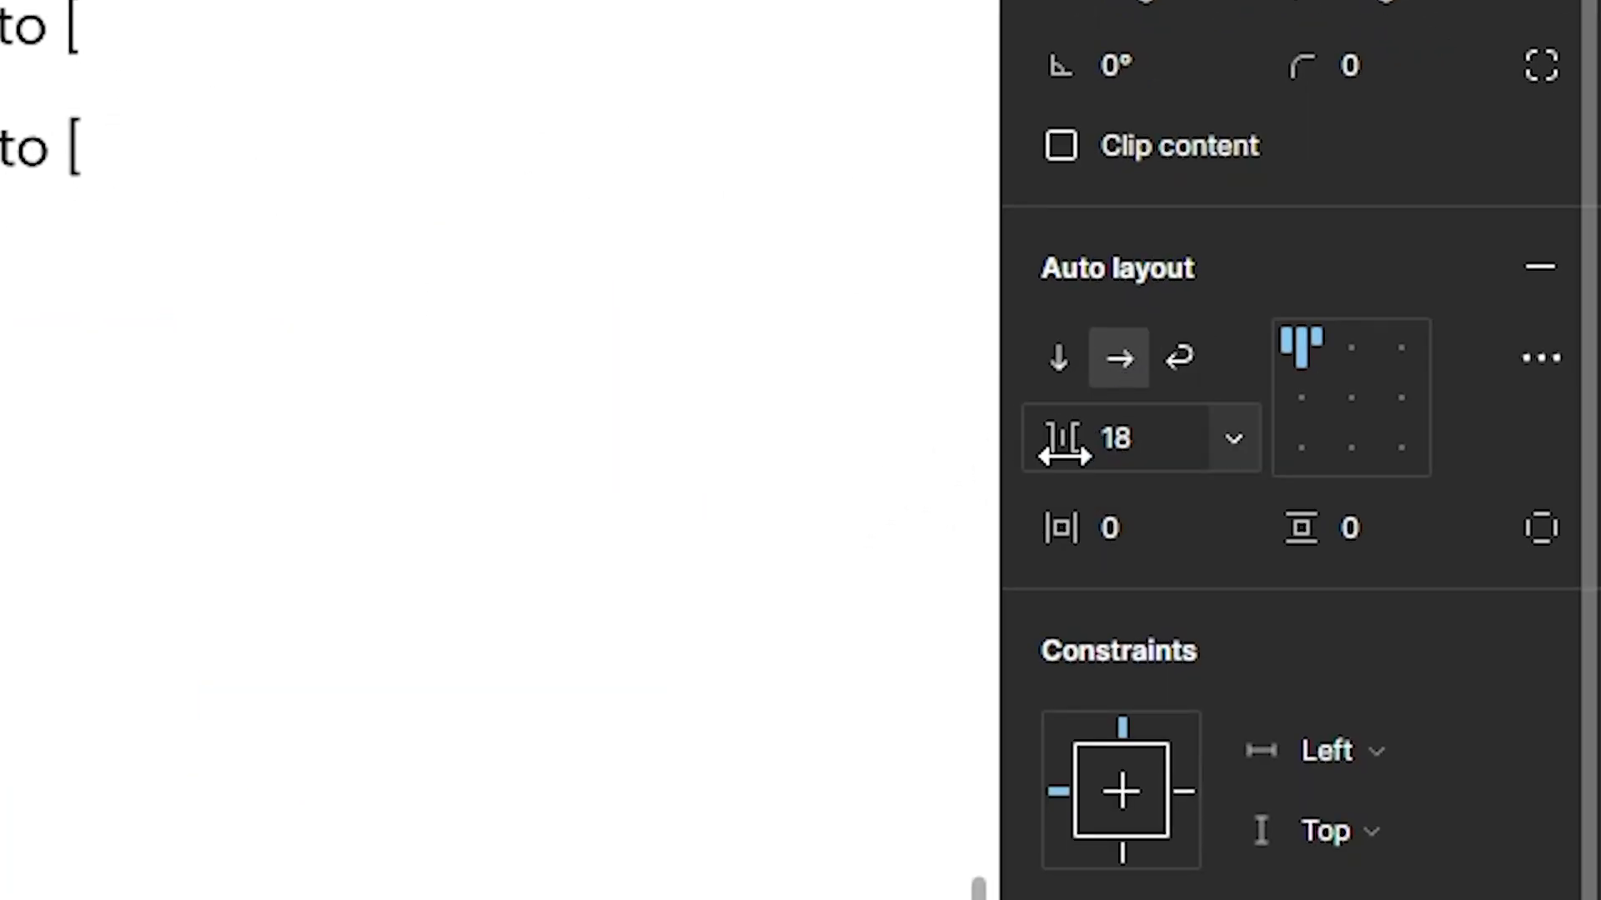
pyautogui.moveTo(1063, 454)
pyautogui.mouseDown()
pyautogui.moveTo(1109, 454)
pyautogui.moveTo(1026, 454)
pyautogui.moveTo(1082, 442)
pyautogui.mouseUp()
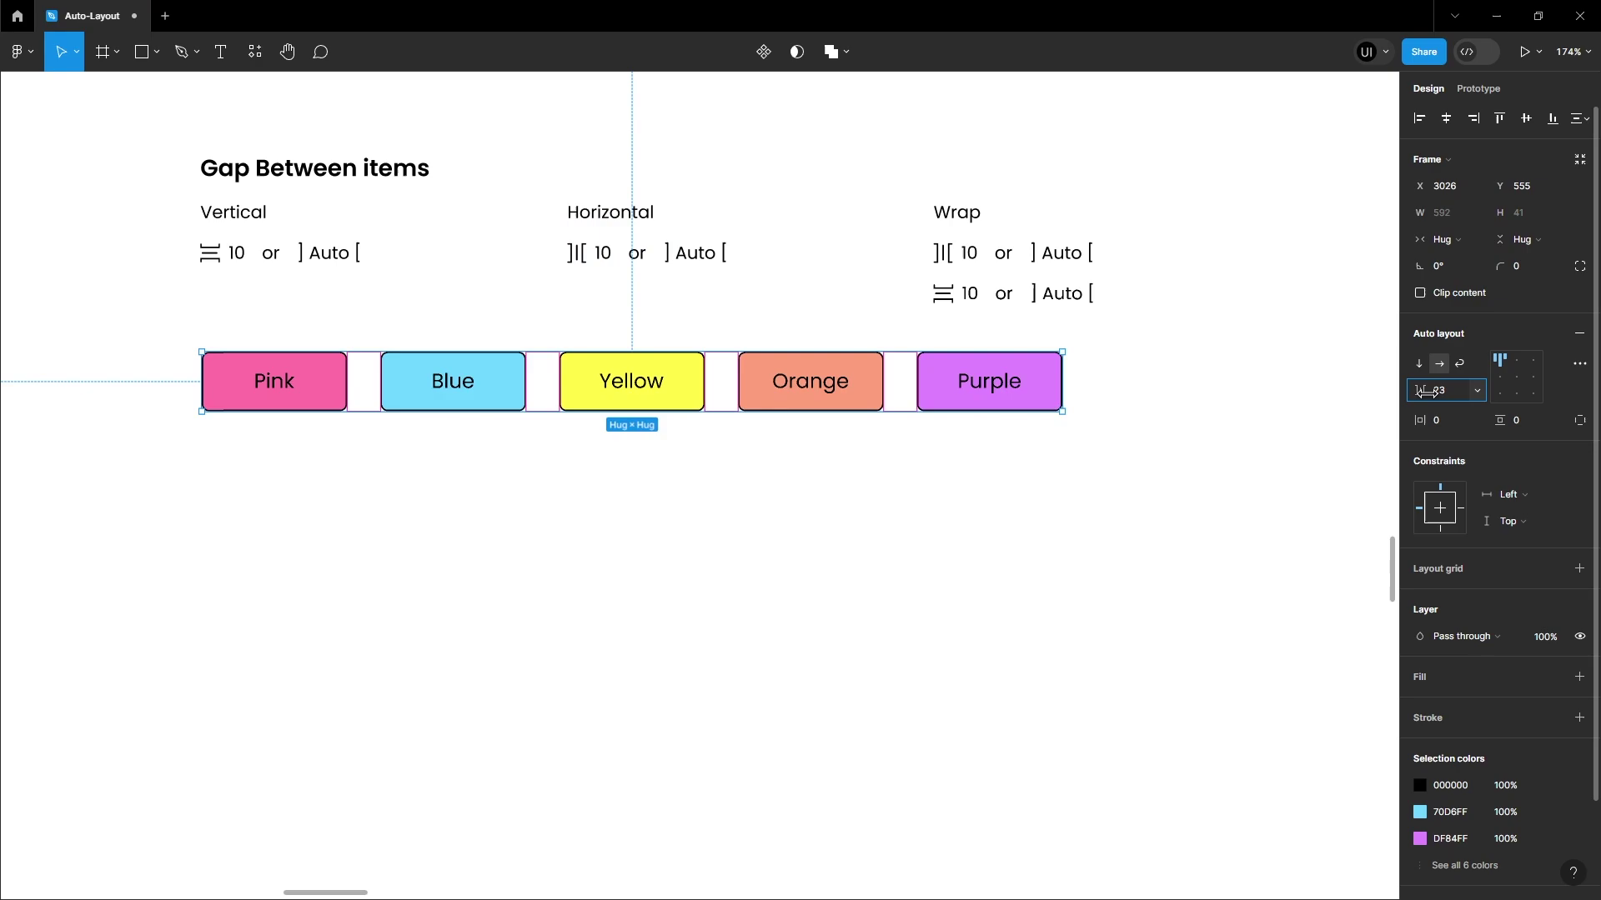
pyautogui.moveTo(1426, 392); pyautogui.dragTo(1422, 392)
pyautogui.click(1477, 391)
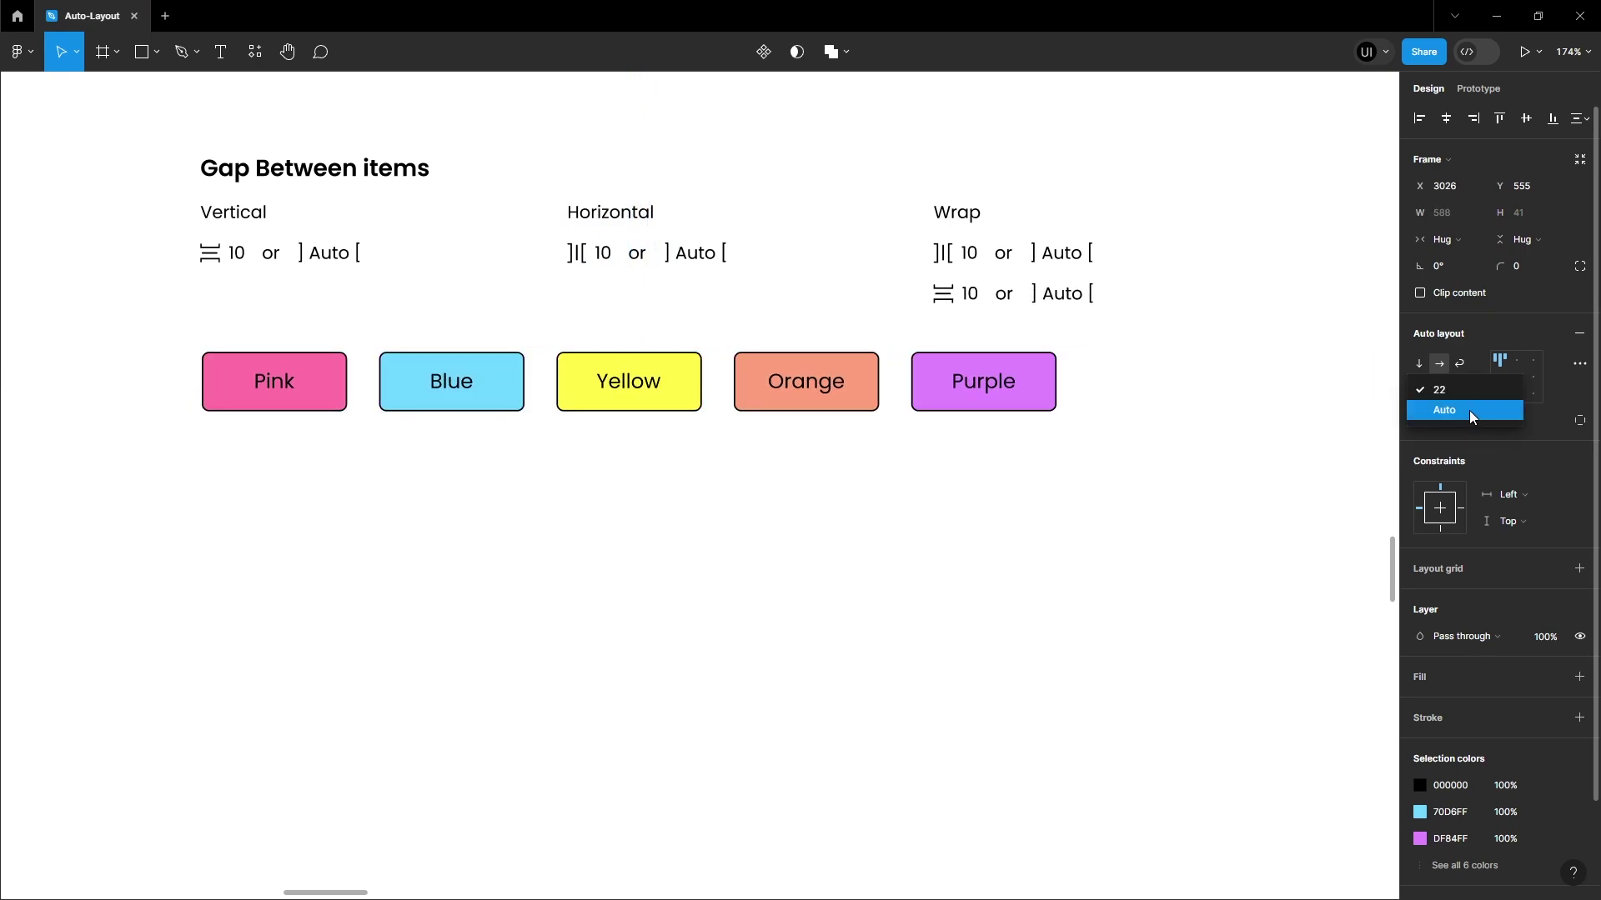
pyautogui.click(1470, 411)
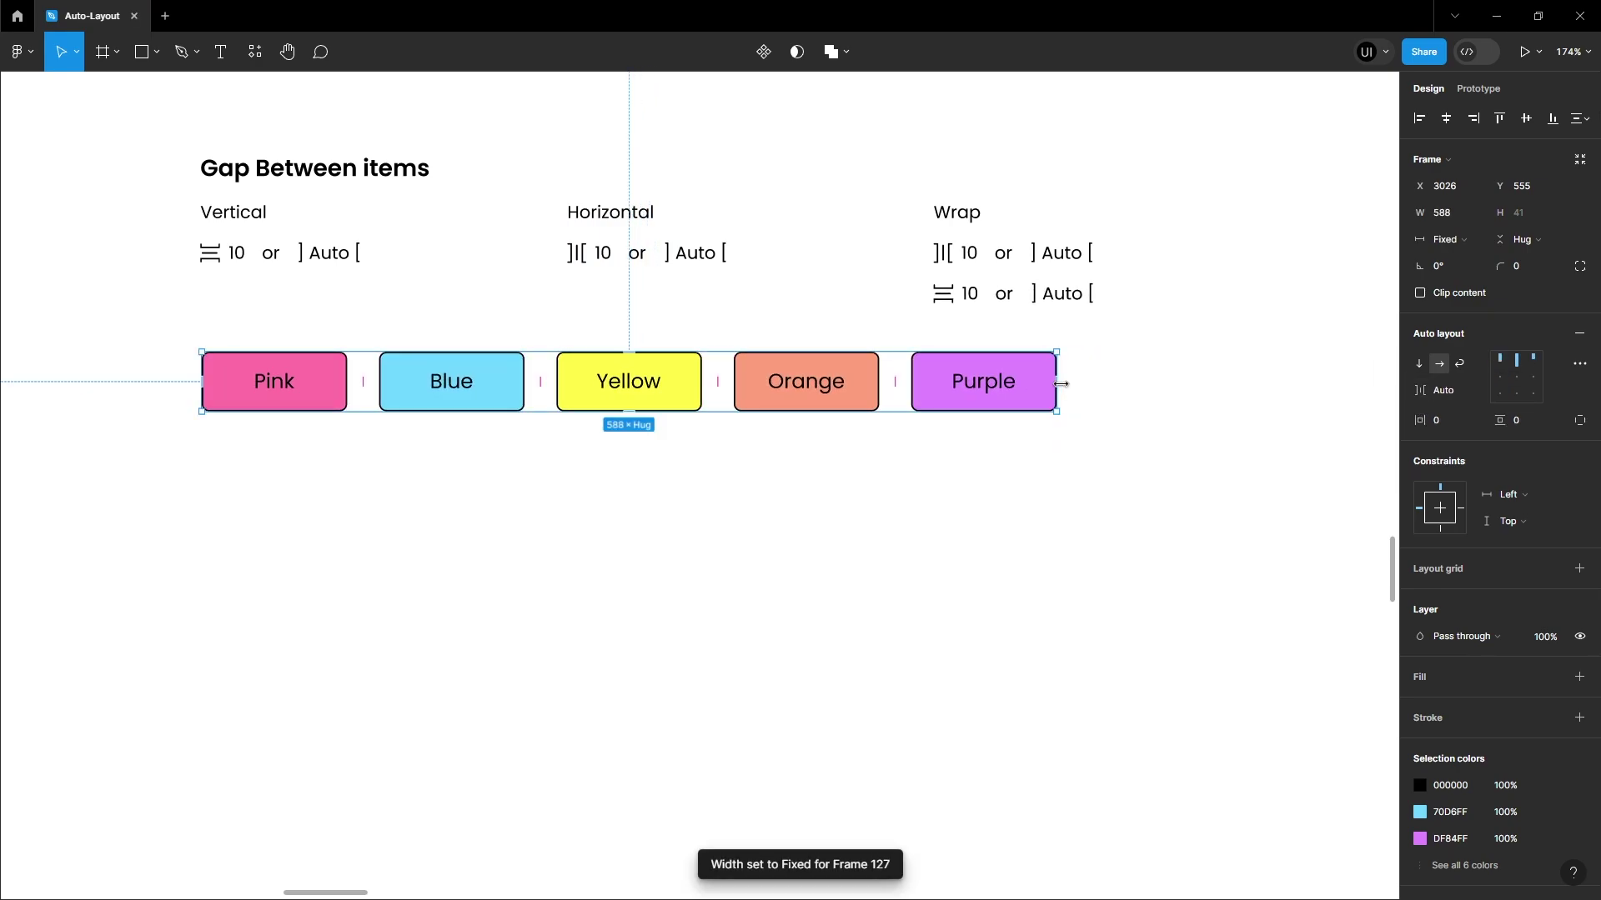
pyautogui.moveTo(1061, 384)
pyautogui.mouseDown()
pyautogui.moveTo(1242, 383)
pyautogui.moveTo(927, 385)
pyautogui.moveTo(1272, 382)
pyautogui.moveTo(993, 390)
pyautogui.moveTo(1038, 387)
pyautogui.mouseUp()
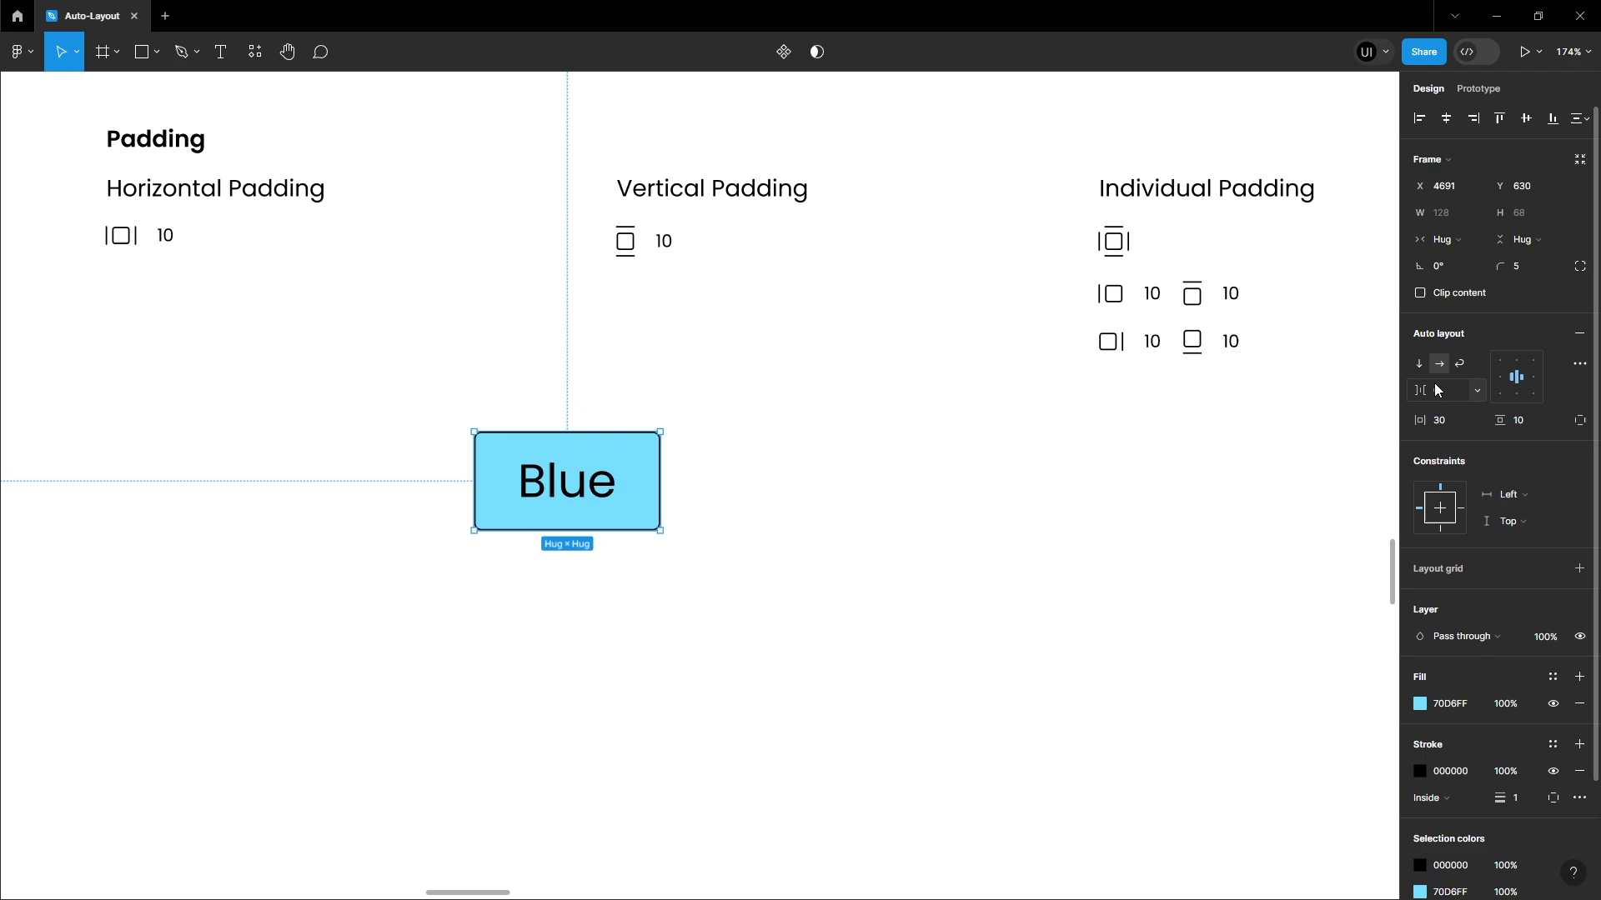
# Lay the Blue box out horizontally with 46 horizontal and 24 vertical padding
pyautogui.click(1445, 366)
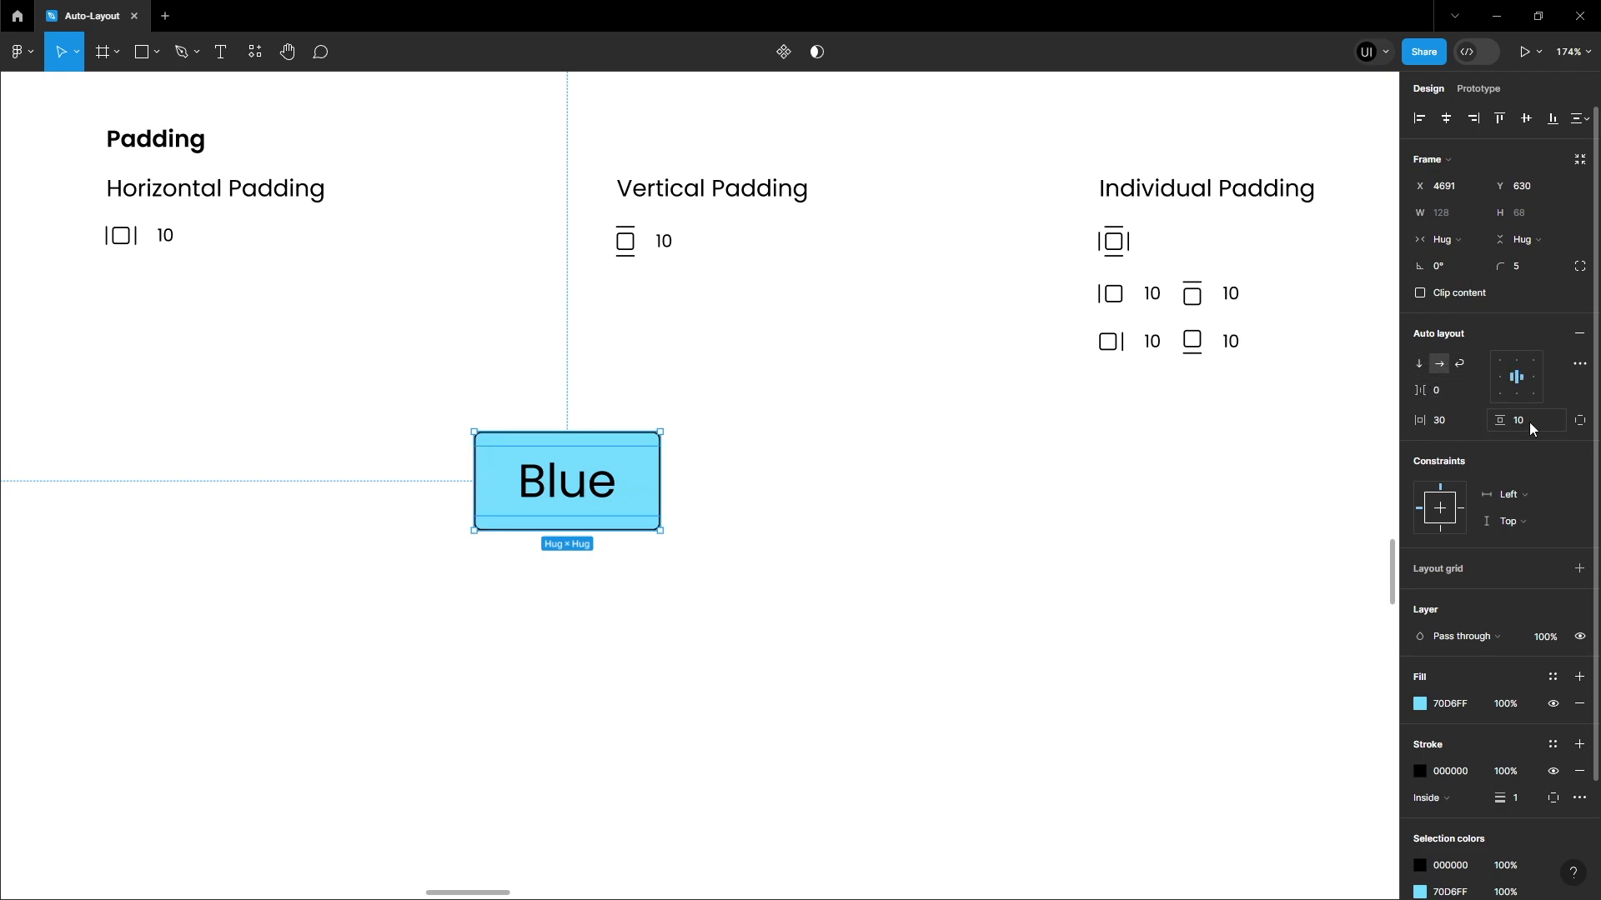
pyautogui.moveTo(1434, 427)
pyautogui.mouseDown()
pyautogui.moveTo(1455, 430)
pyautogui.moveTo(1416, 444)
pyautogui.moveTo(1458, 442)
pyautogui.mouseUp()
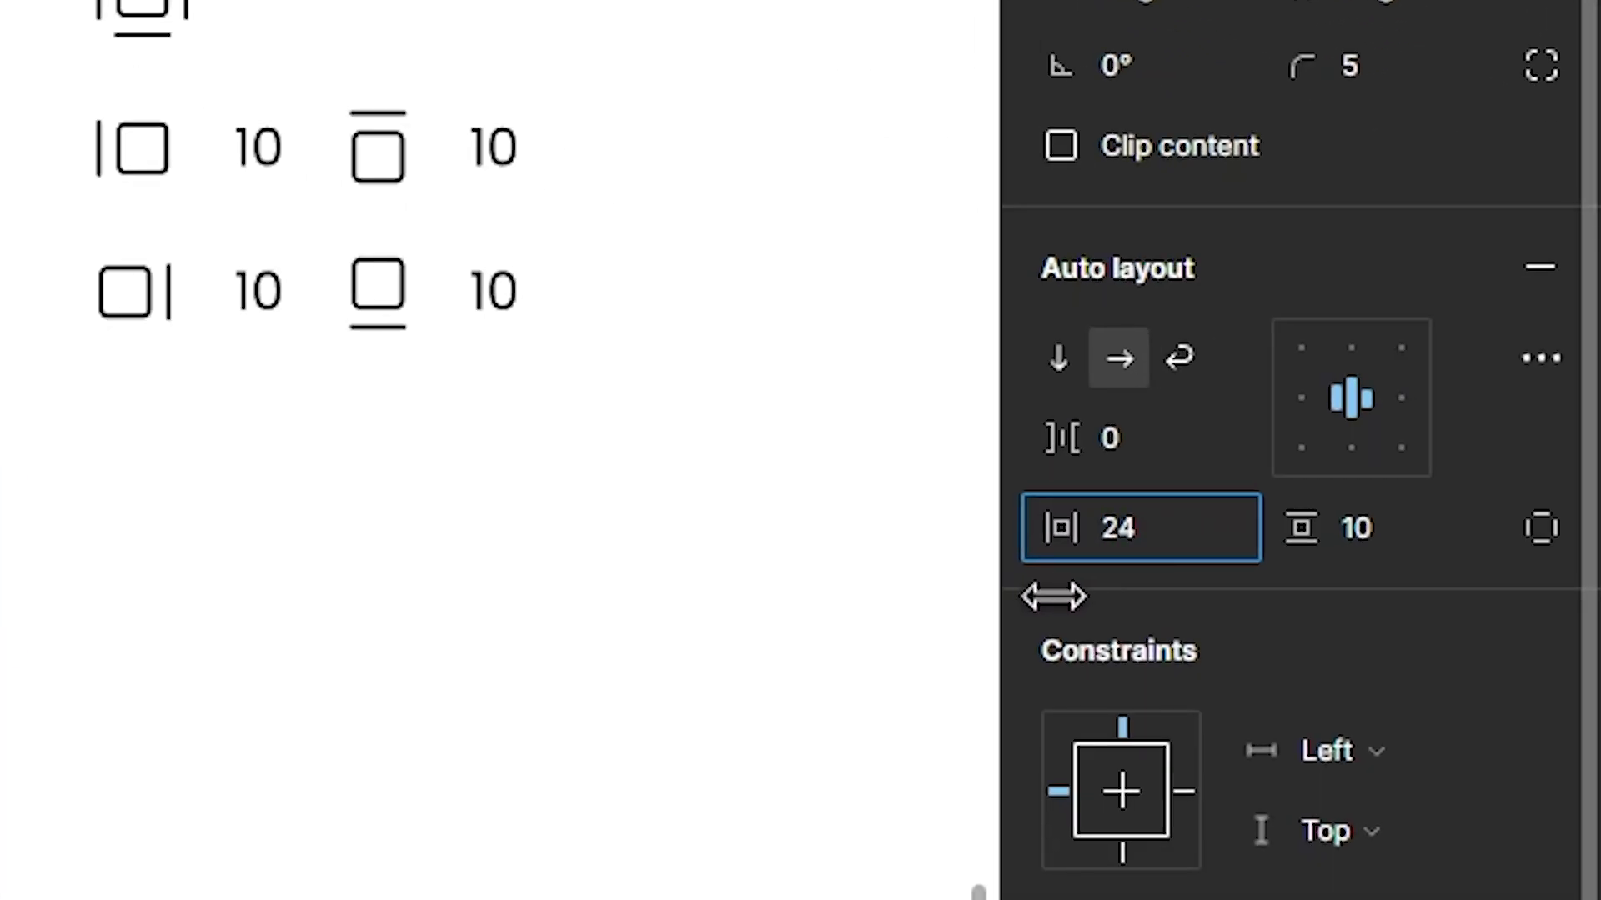
pyautogui.moveTo(1175, 597); pyautogui.dragTo(1276, 583)
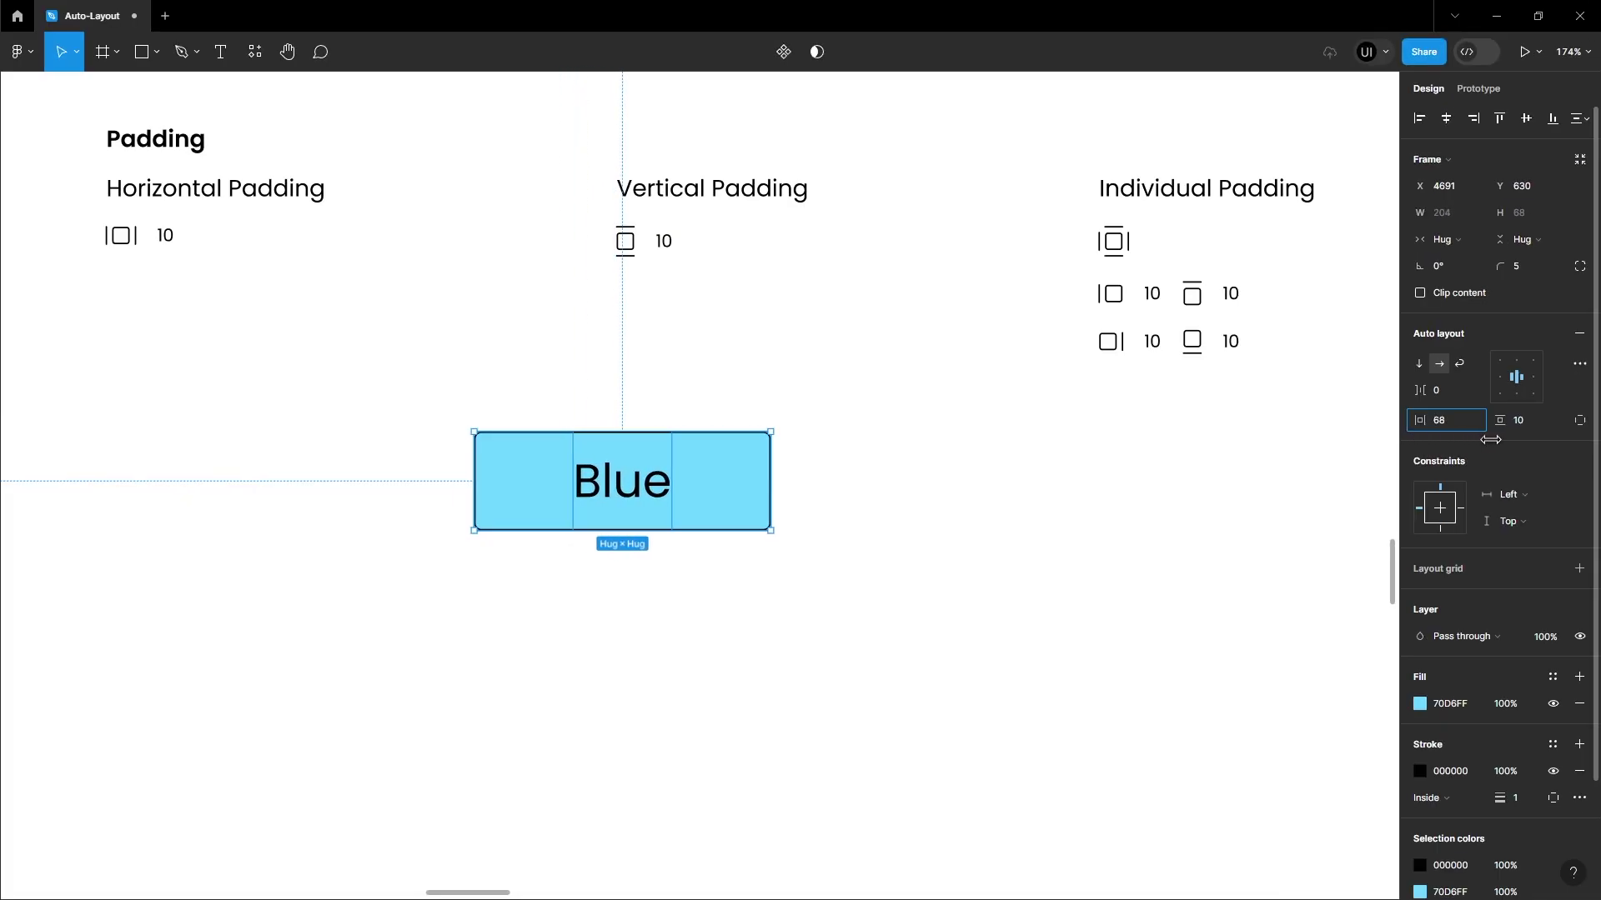
pyautogui.moveTo(1490, 439); pyautogui.dragTo(757, 504)
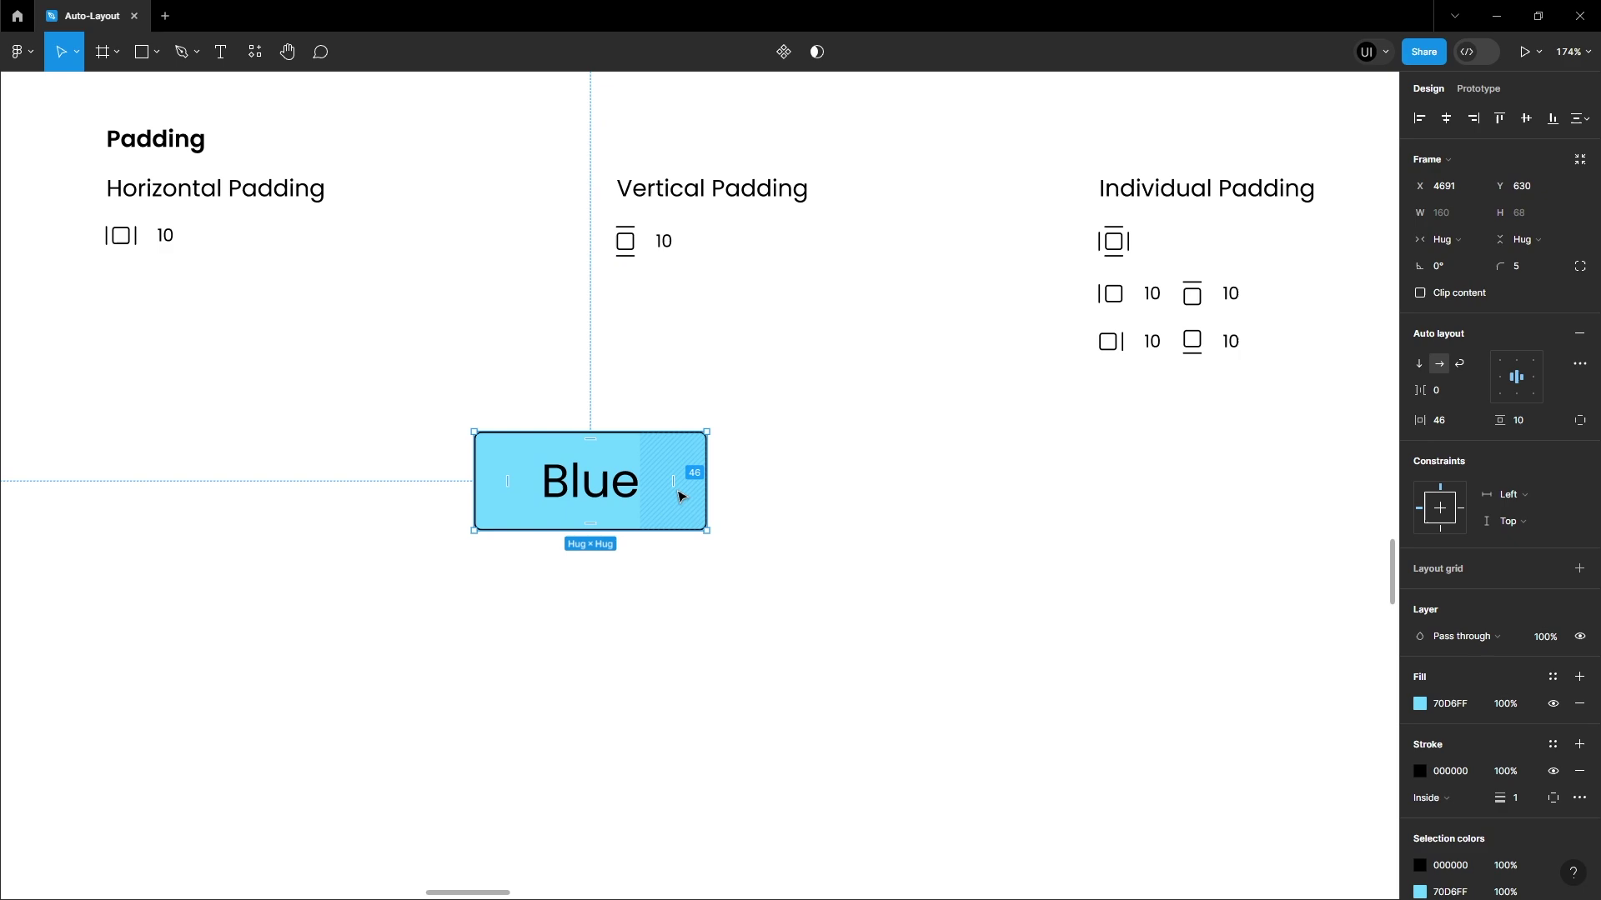
pyautogui.moveTo(1493, 427); pyautogui.dragTo(1497, 427)
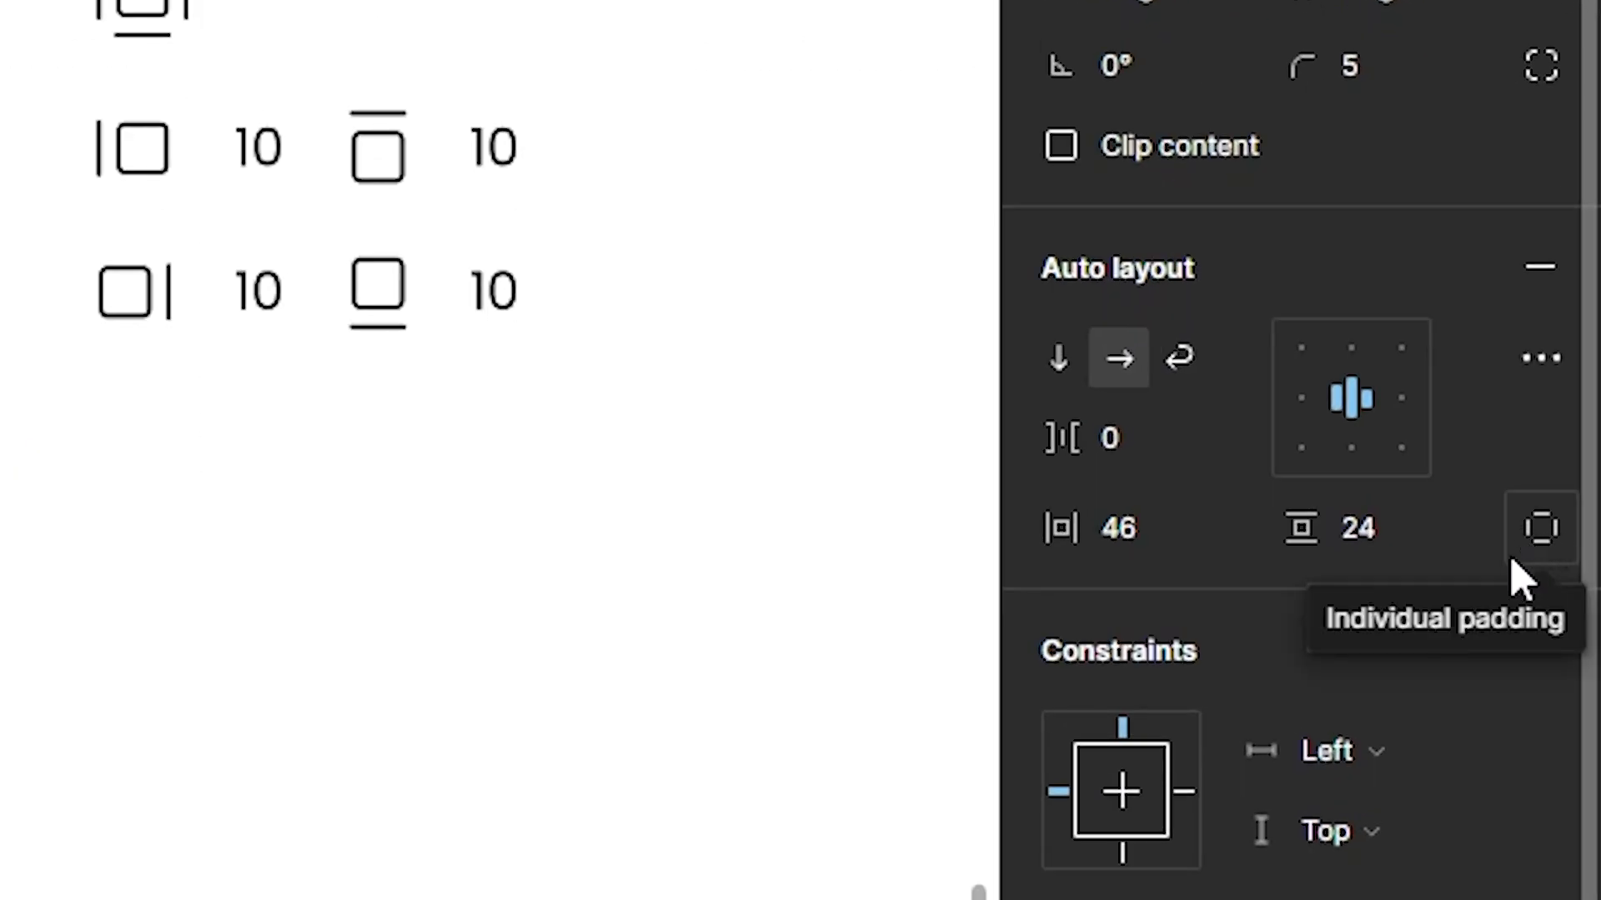
# Switch to per-side padding, with left padding 0 and top padding 52
pyautogui.click(1540, 563)
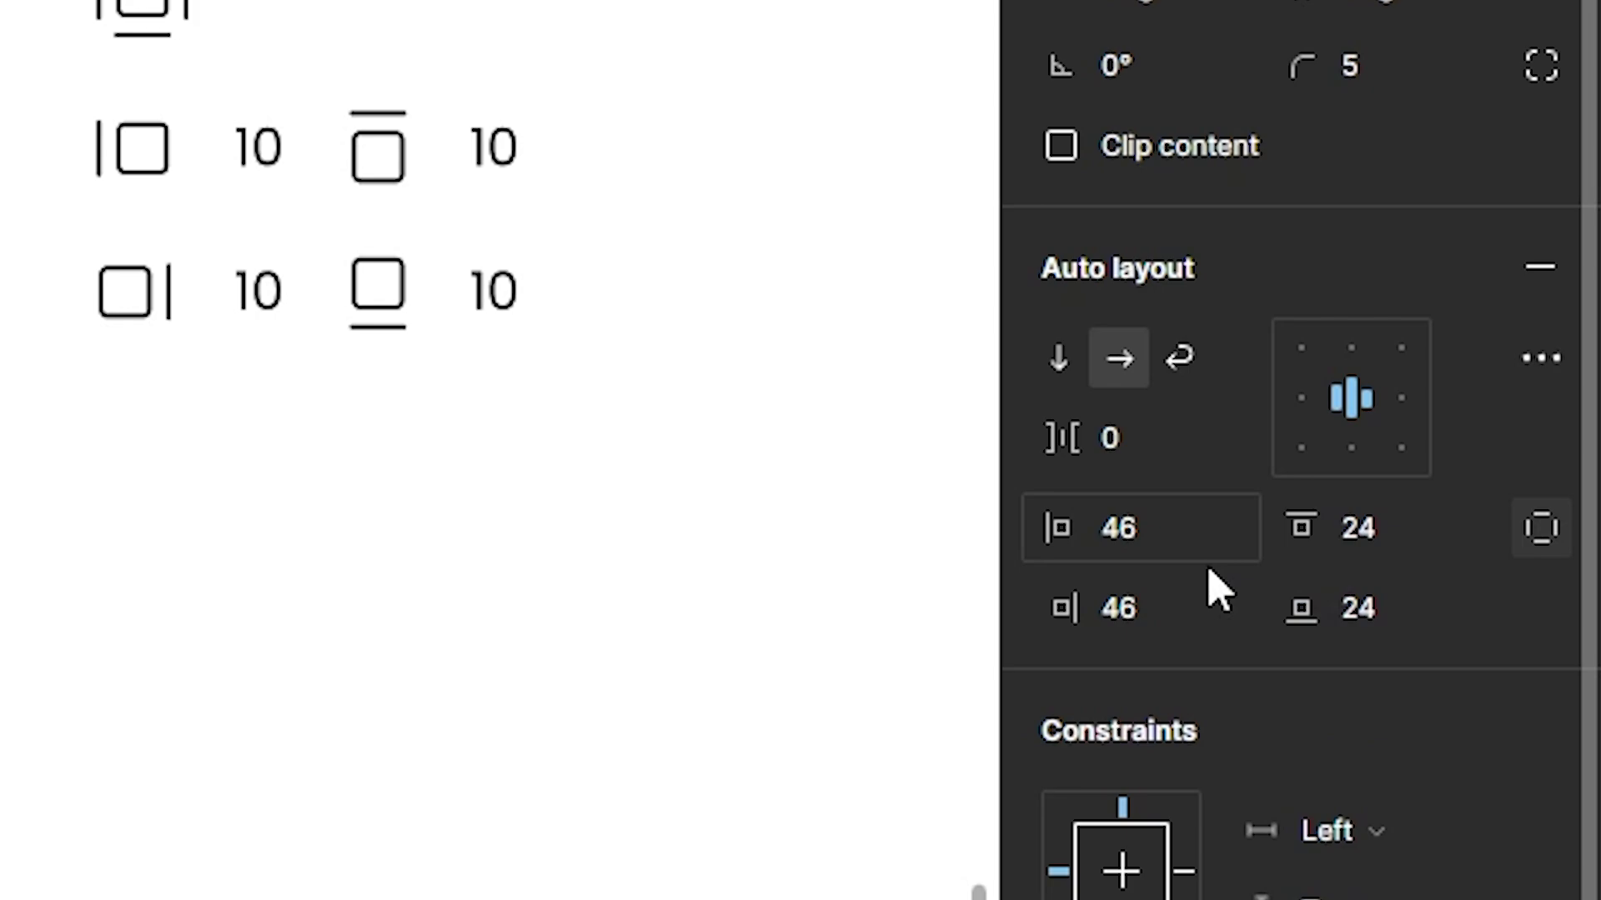
pyautogui.moveTo(1297, 492); pyautogui.dragTo(1225, 492)
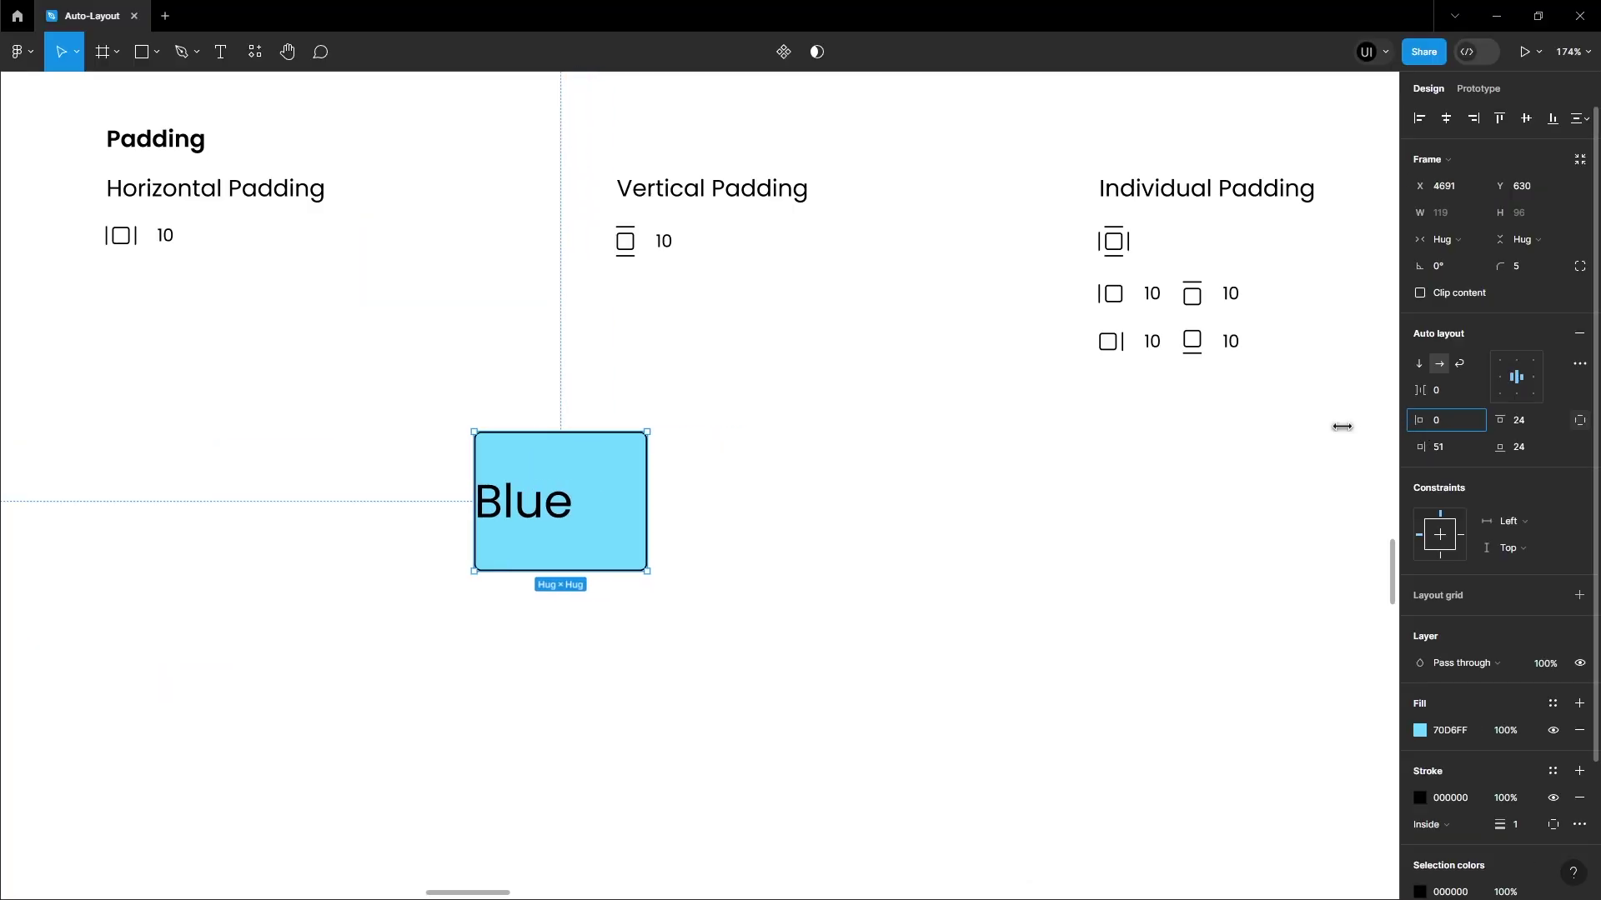
pyautogui.click(1456, 470)
pyautogui.write('52')
pyautogui.press('Return')
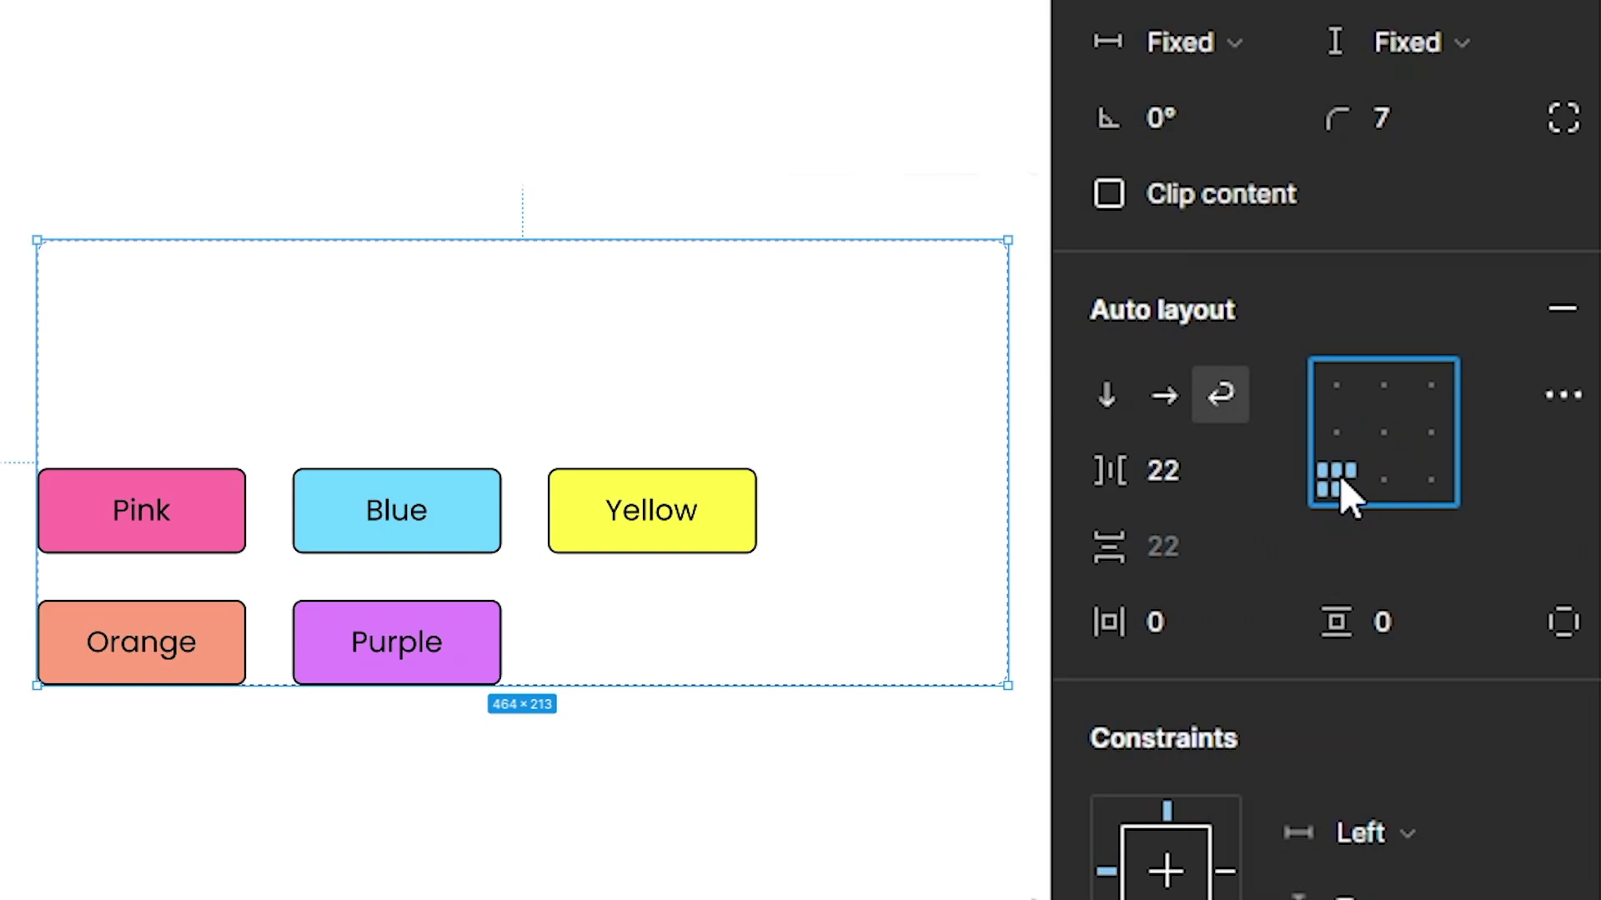
# Step the boxes through the left, top, right and bottom alignments, ending centred
pyautogui.click(1341, 454)
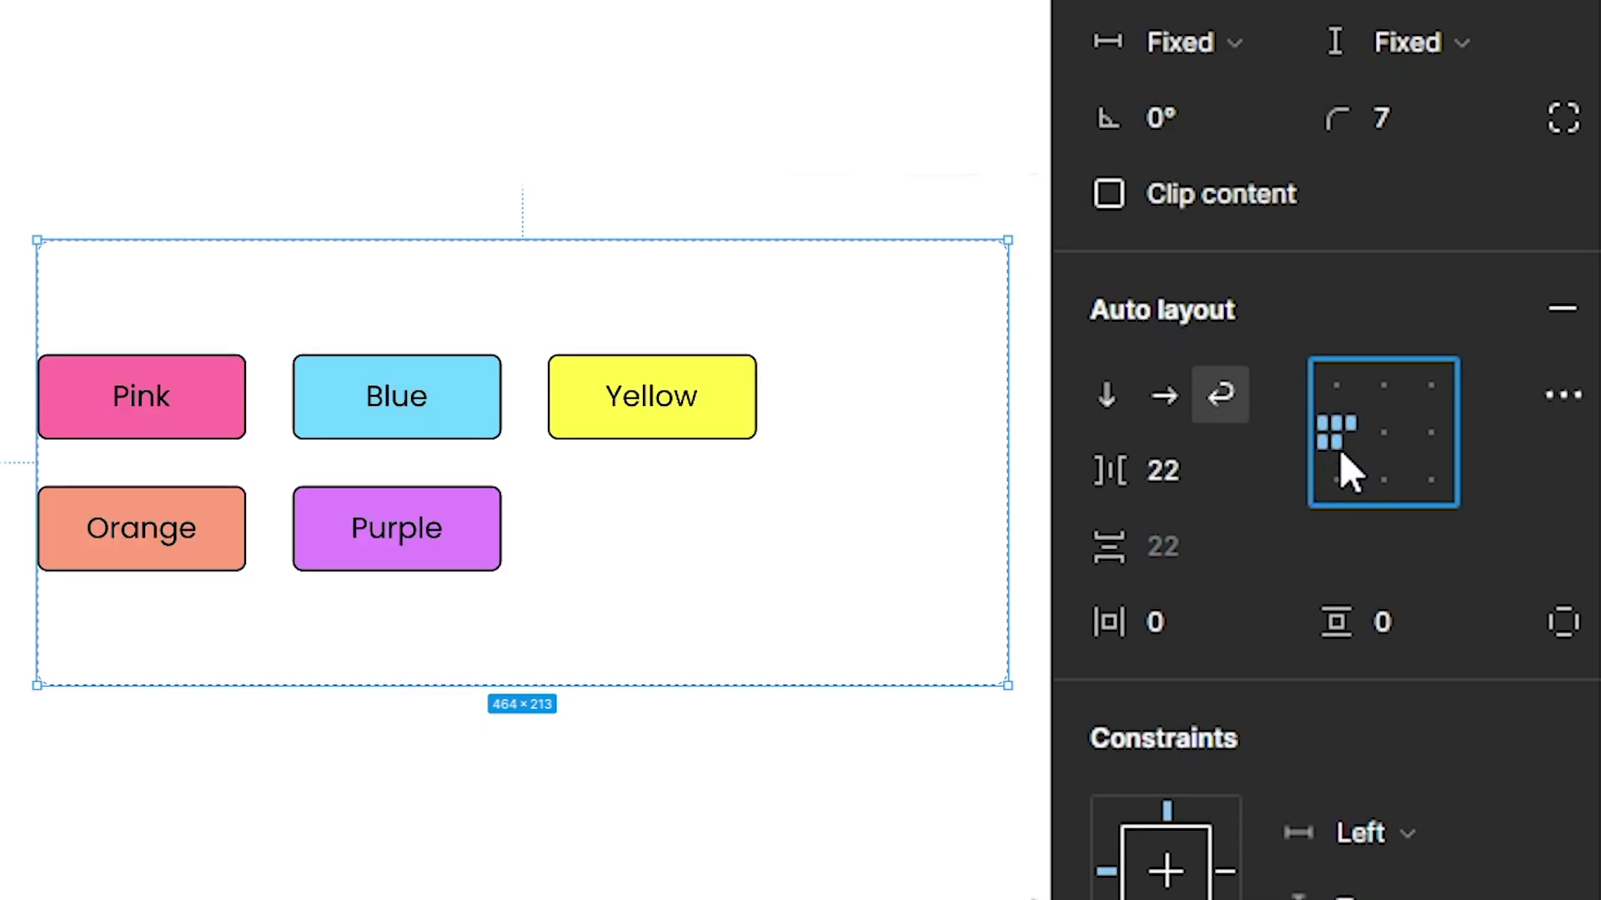
pyautogui.click(1329, 385)
pyautogui.click(1372, 385)
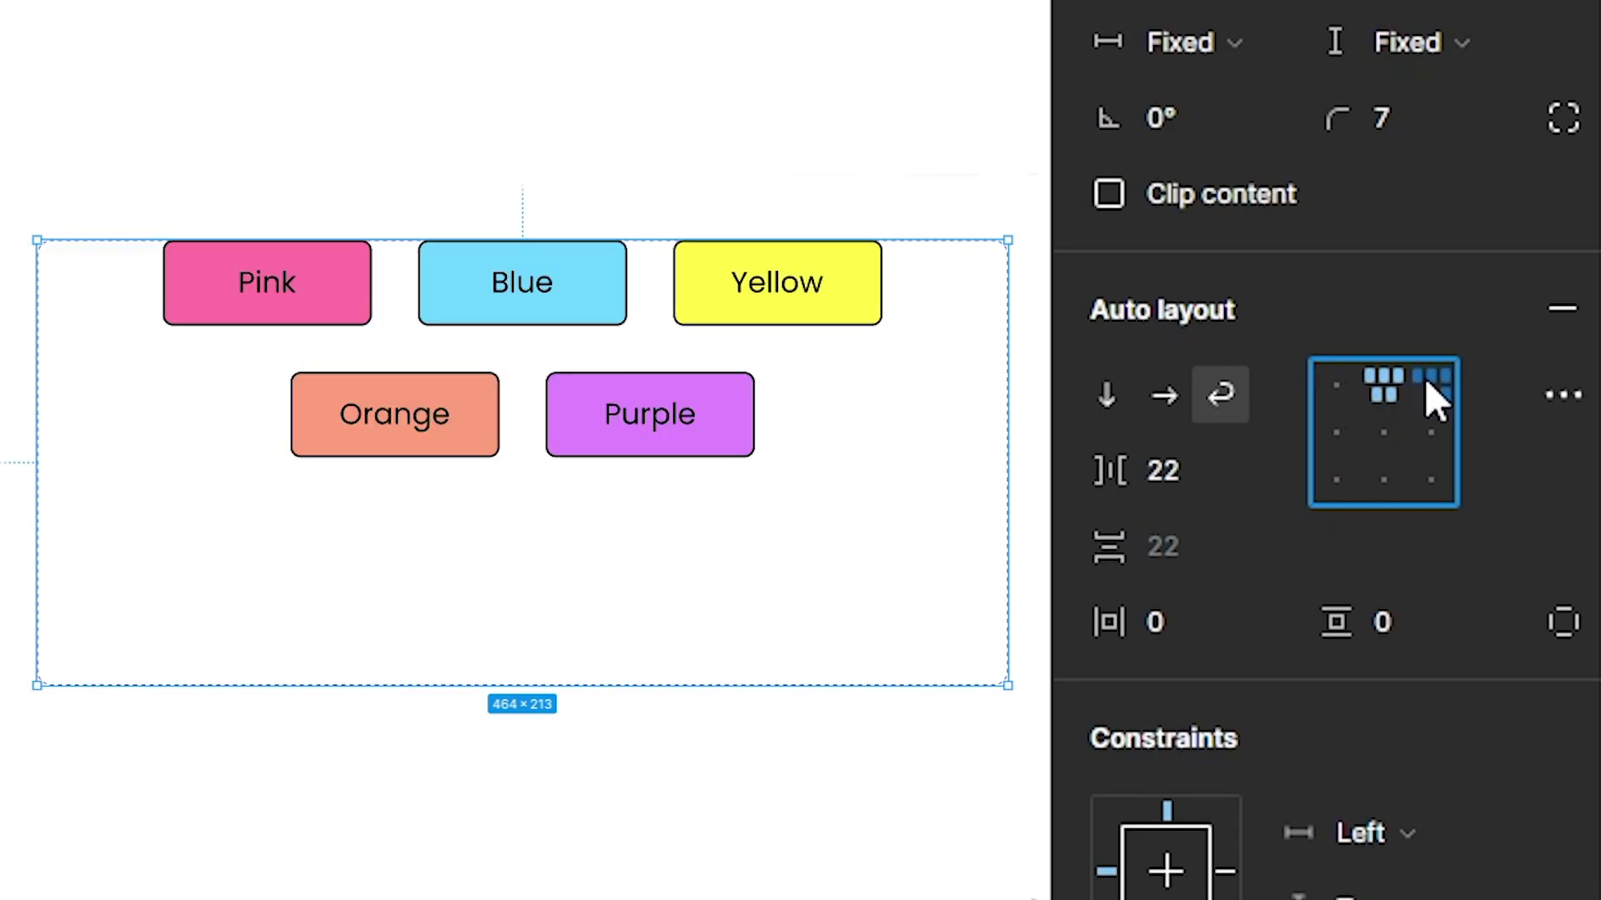
pyautogui.click(1427, 381)
pyautogui.click(1430, 430)
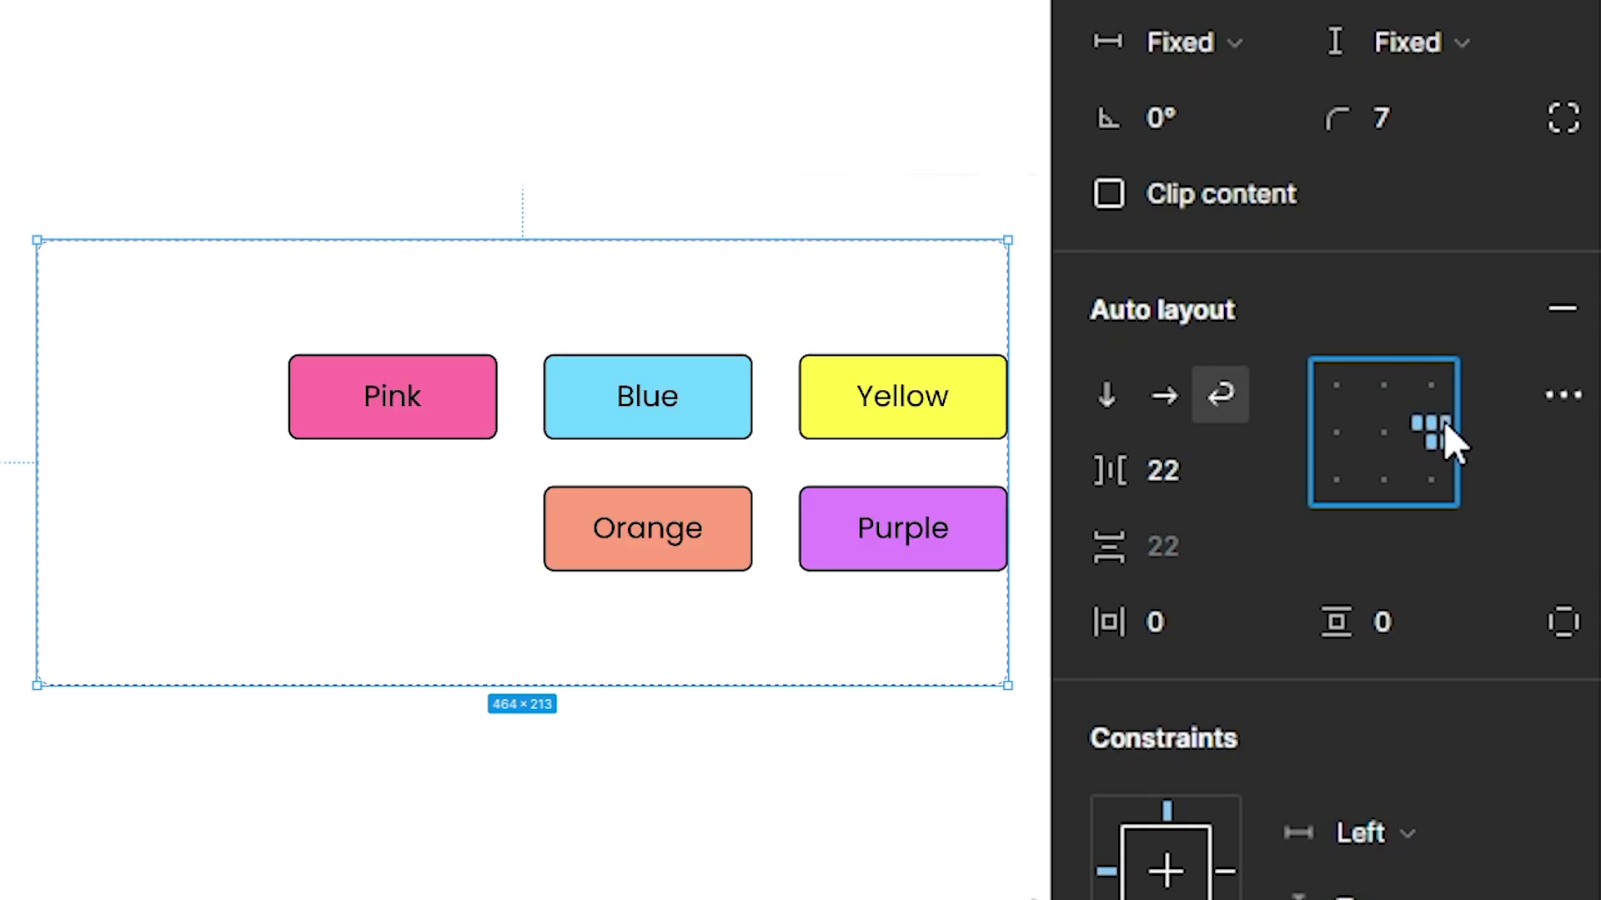
pyautogui.click(1445, 470)
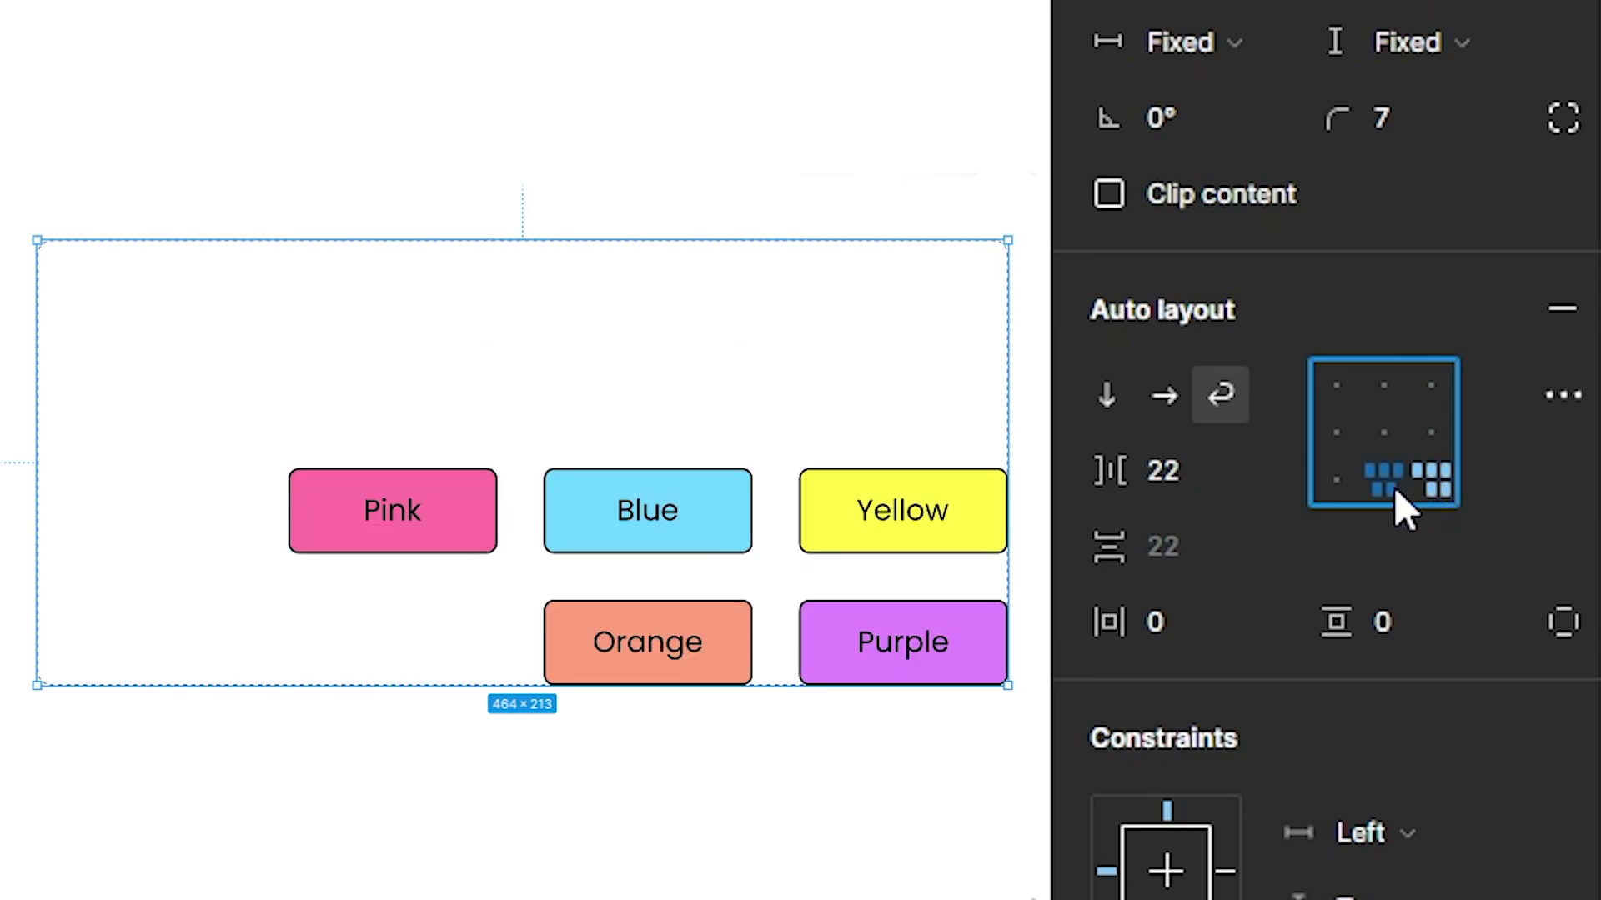
pyautogui.click(1393, 487)
pyautogui.click(1385, 448)
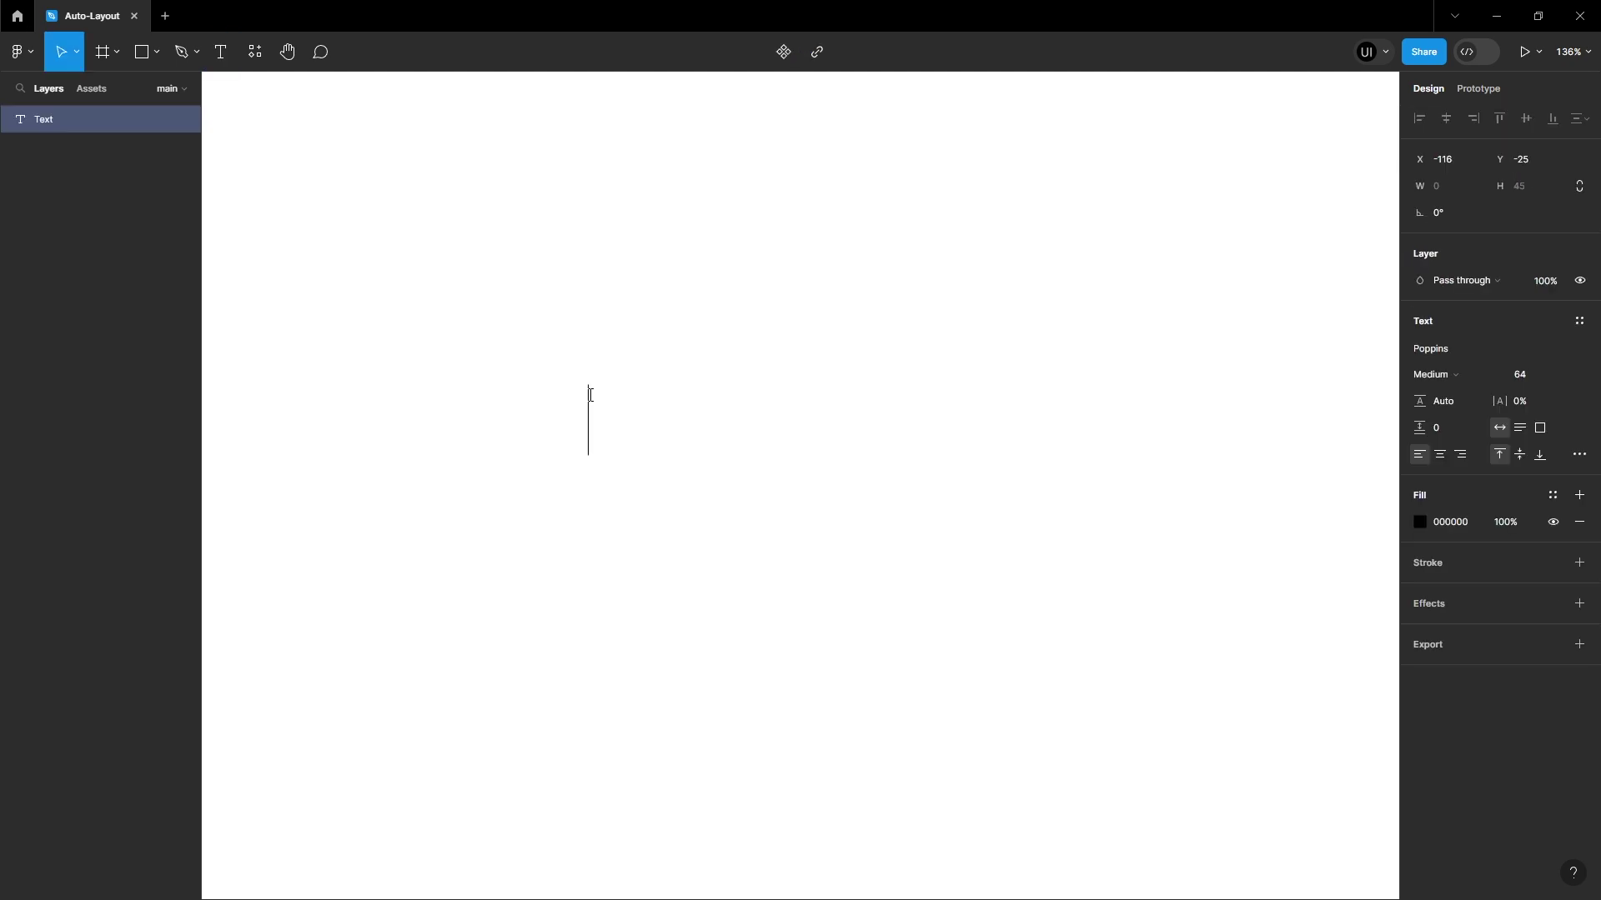
# Enter 'Get Started' as the new text and move it left and down
pyautogui.write('Get Started')
pyautogui.press('Escape')
pyautogui.moveTo(722, 465); pyautogui.dragTo(554, 489)
# Draw a horizontal arrow just to the right of the Get Started text
pyautogui.click(157, 52)
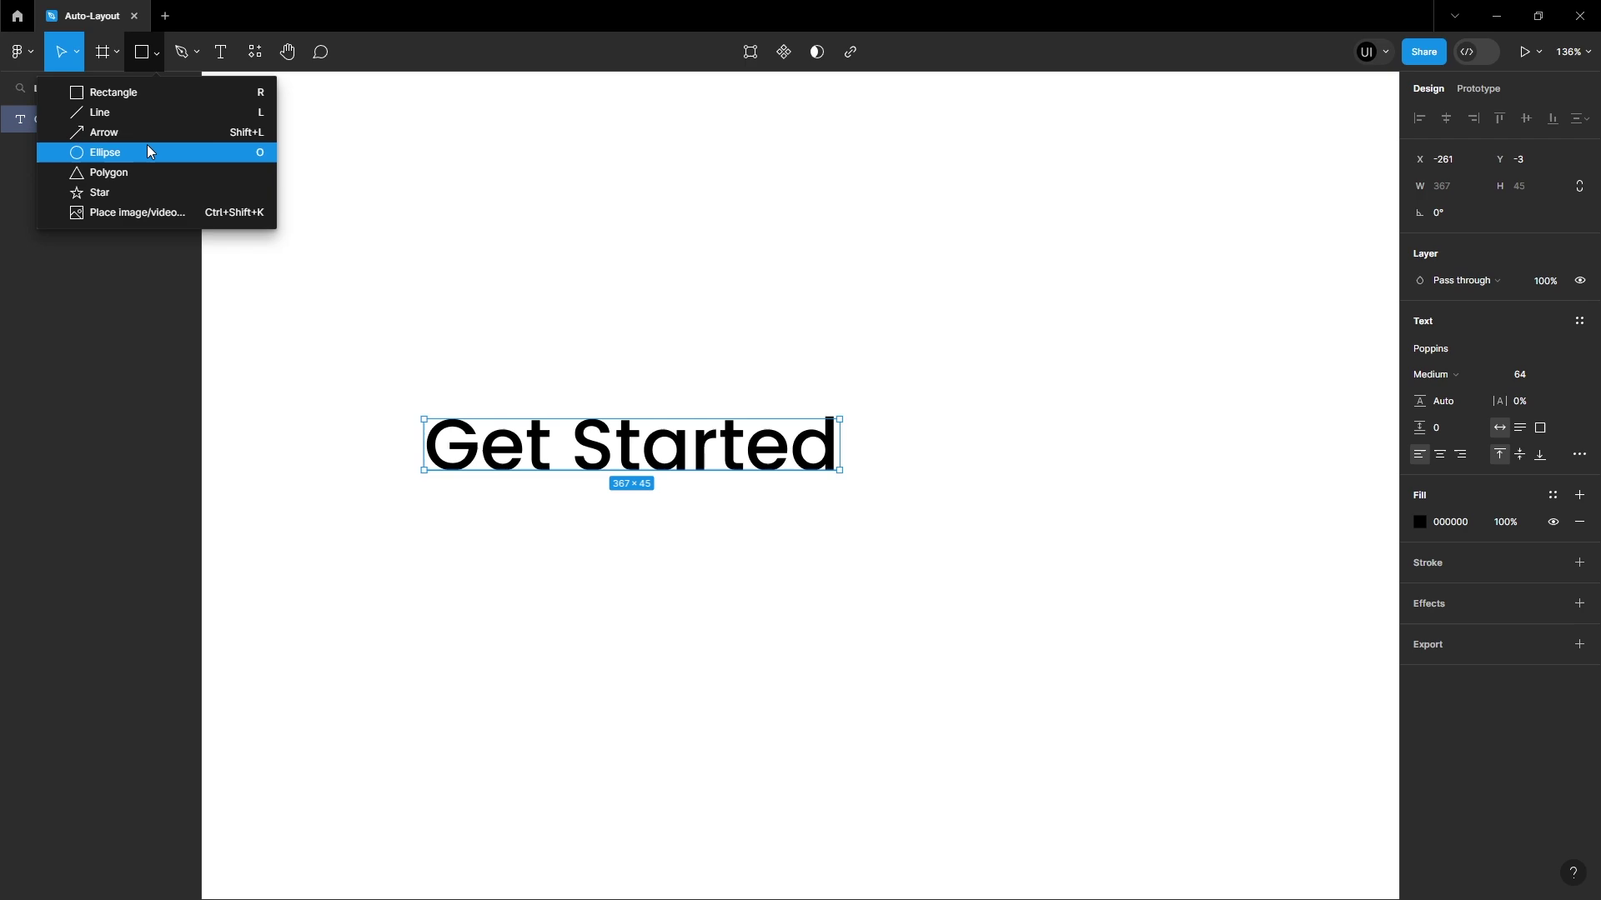
pyautogui.click(117, 132)
pyautogui.moveTo(875, 446); pyautogui.dragTo(949, 446)
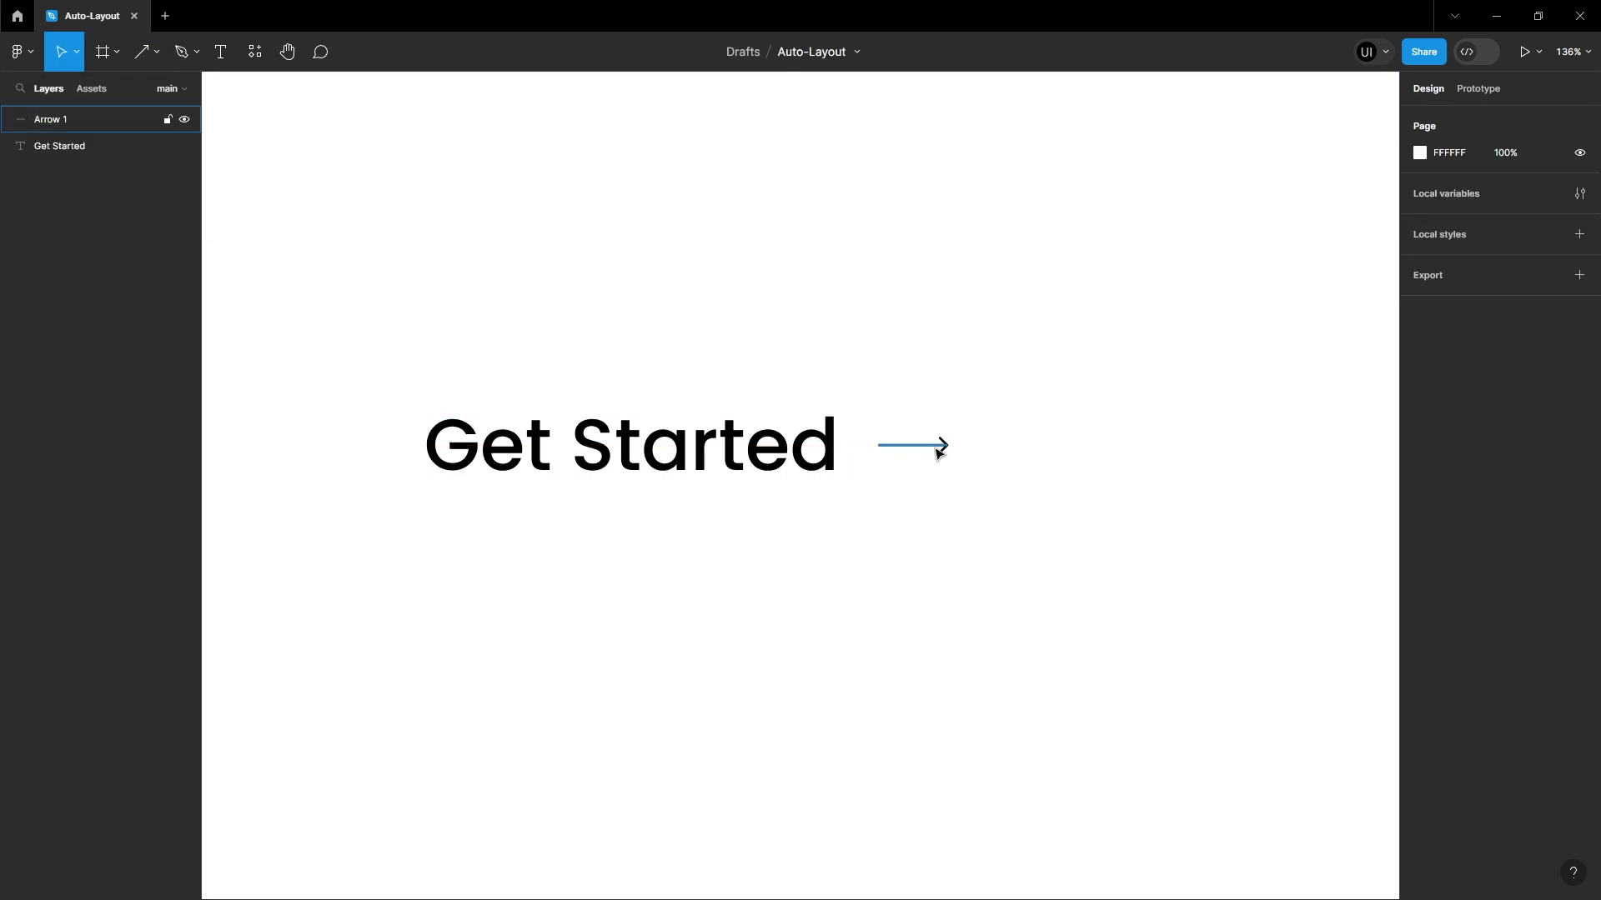
# Give the arrow a stroke weight of 6
pyautogui.click(1513, 416)
pyautogui.write('6')
pyautogui.press('Return')
pyautogui.press('Escape')
# Wrap the Get Started text and the arrow each in their own auto layout
pyautogui.click(83, 146)
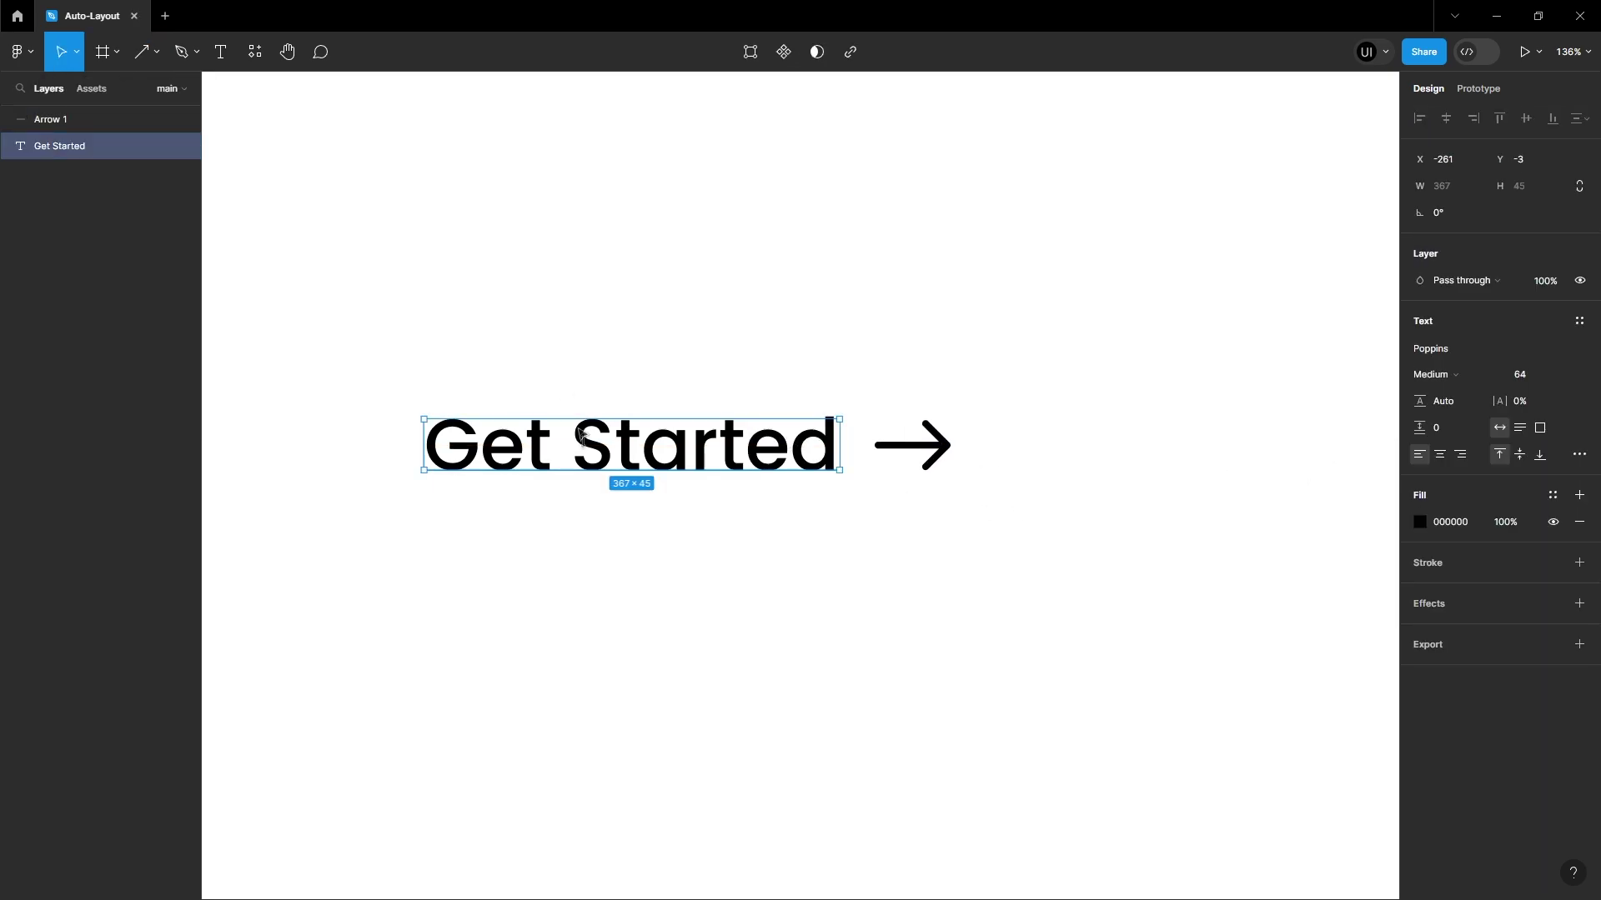
pyautogui.rightClick(583, 410)
pyautogui.click(649, 707)
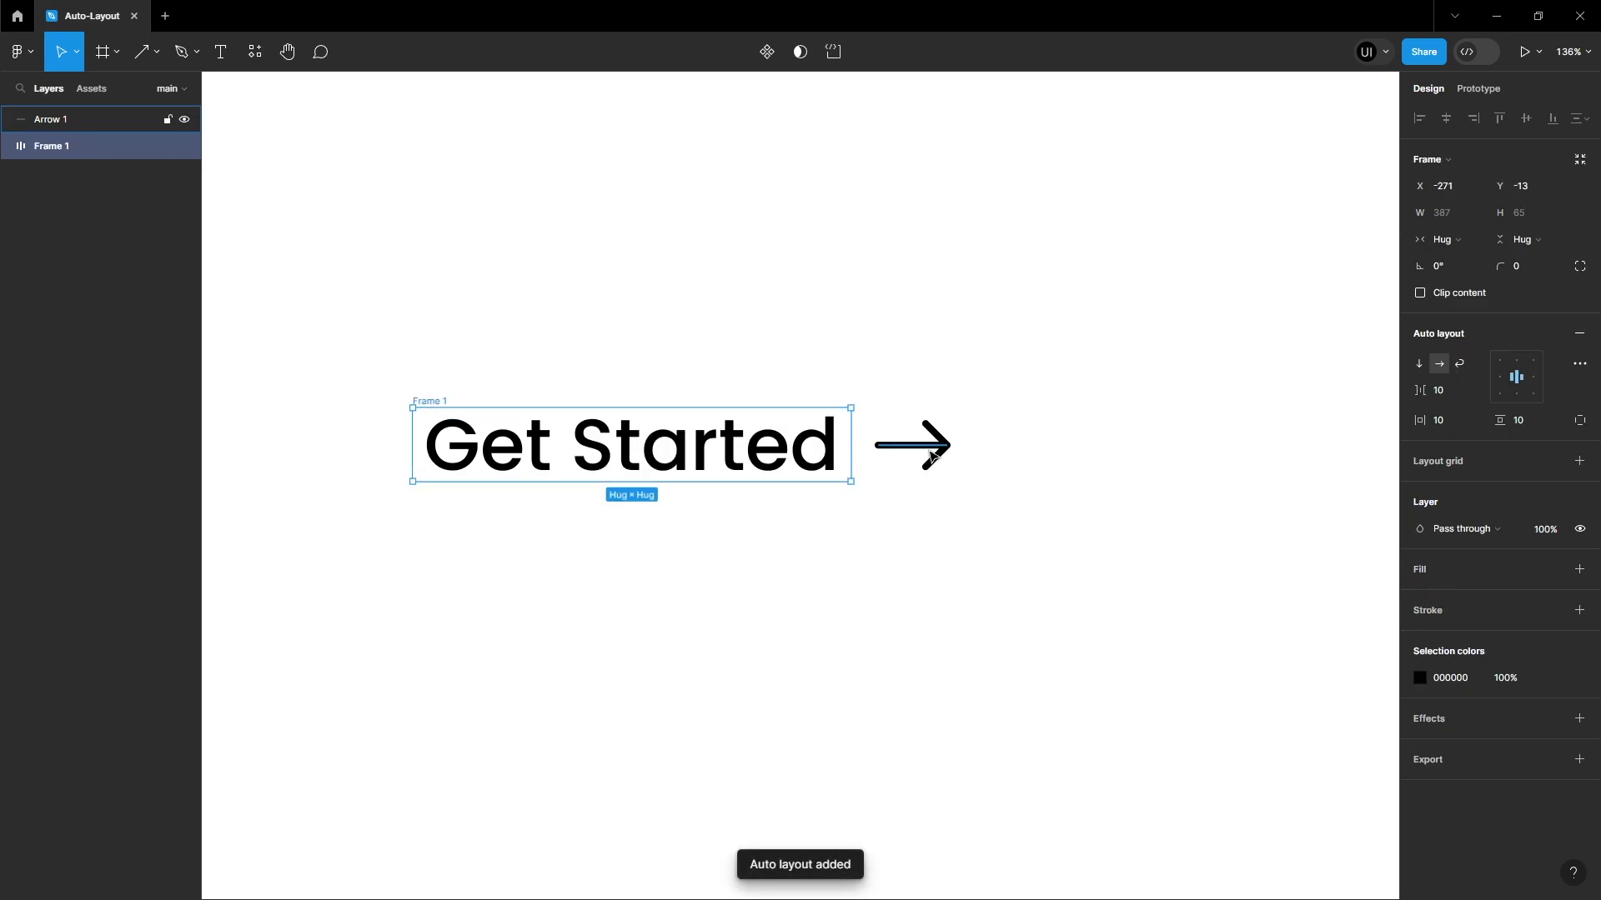
pyautogui.click(917, 445)
pyautogui.rightClick(931, 455)
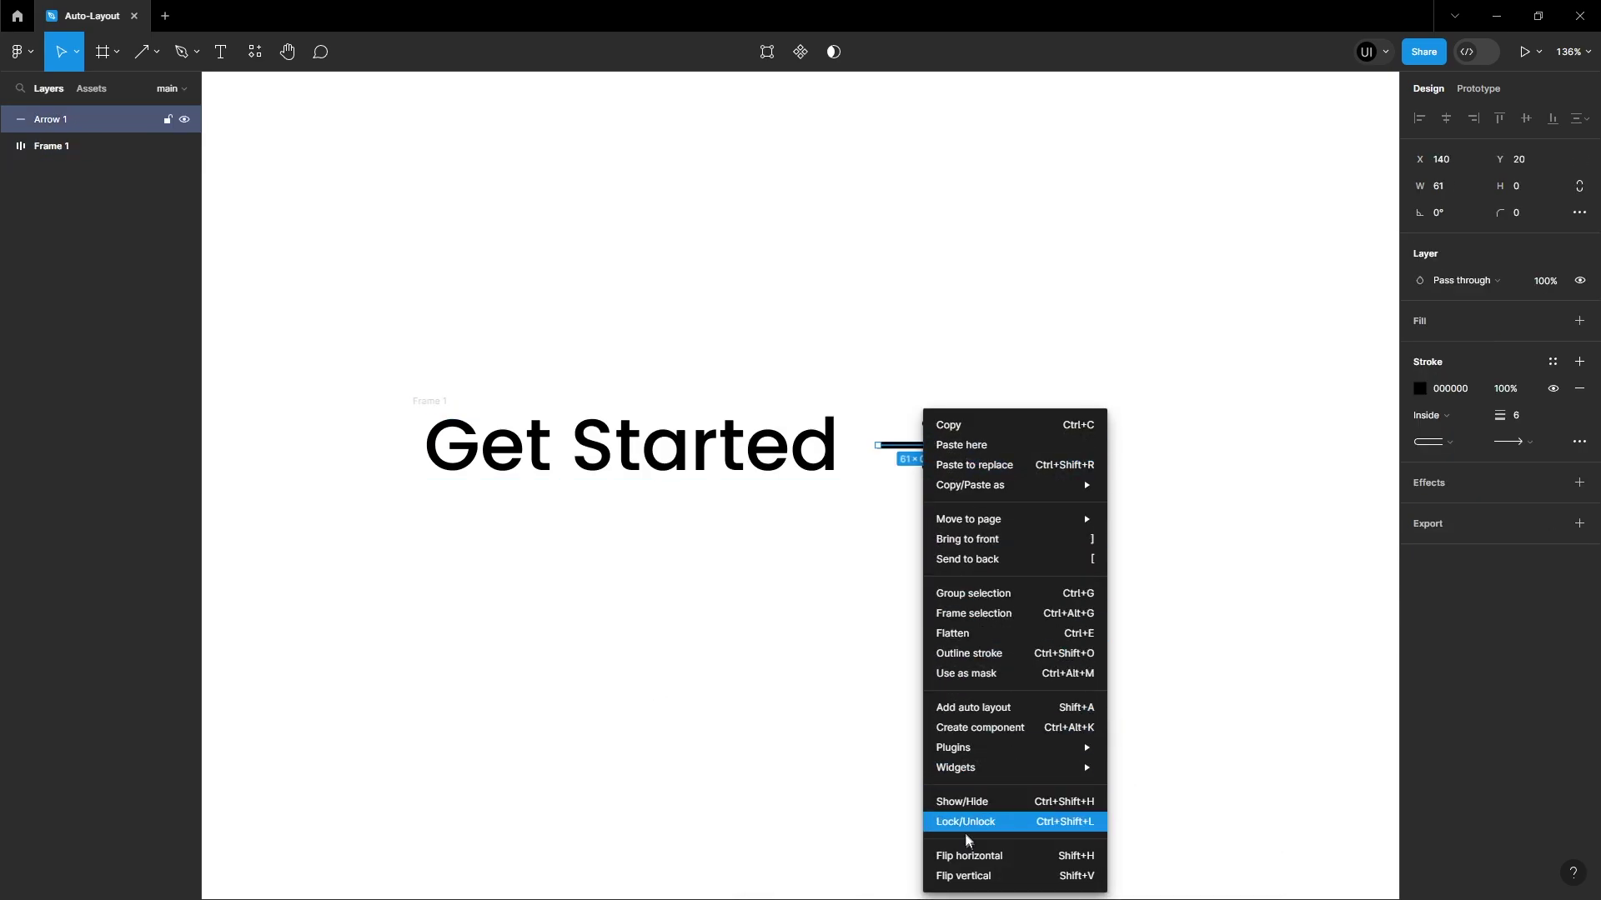
pyautogui.click(964, 708)
# Nest both frames in a parent auto layout and give it a white fill
pyautogui.click(793, 406)
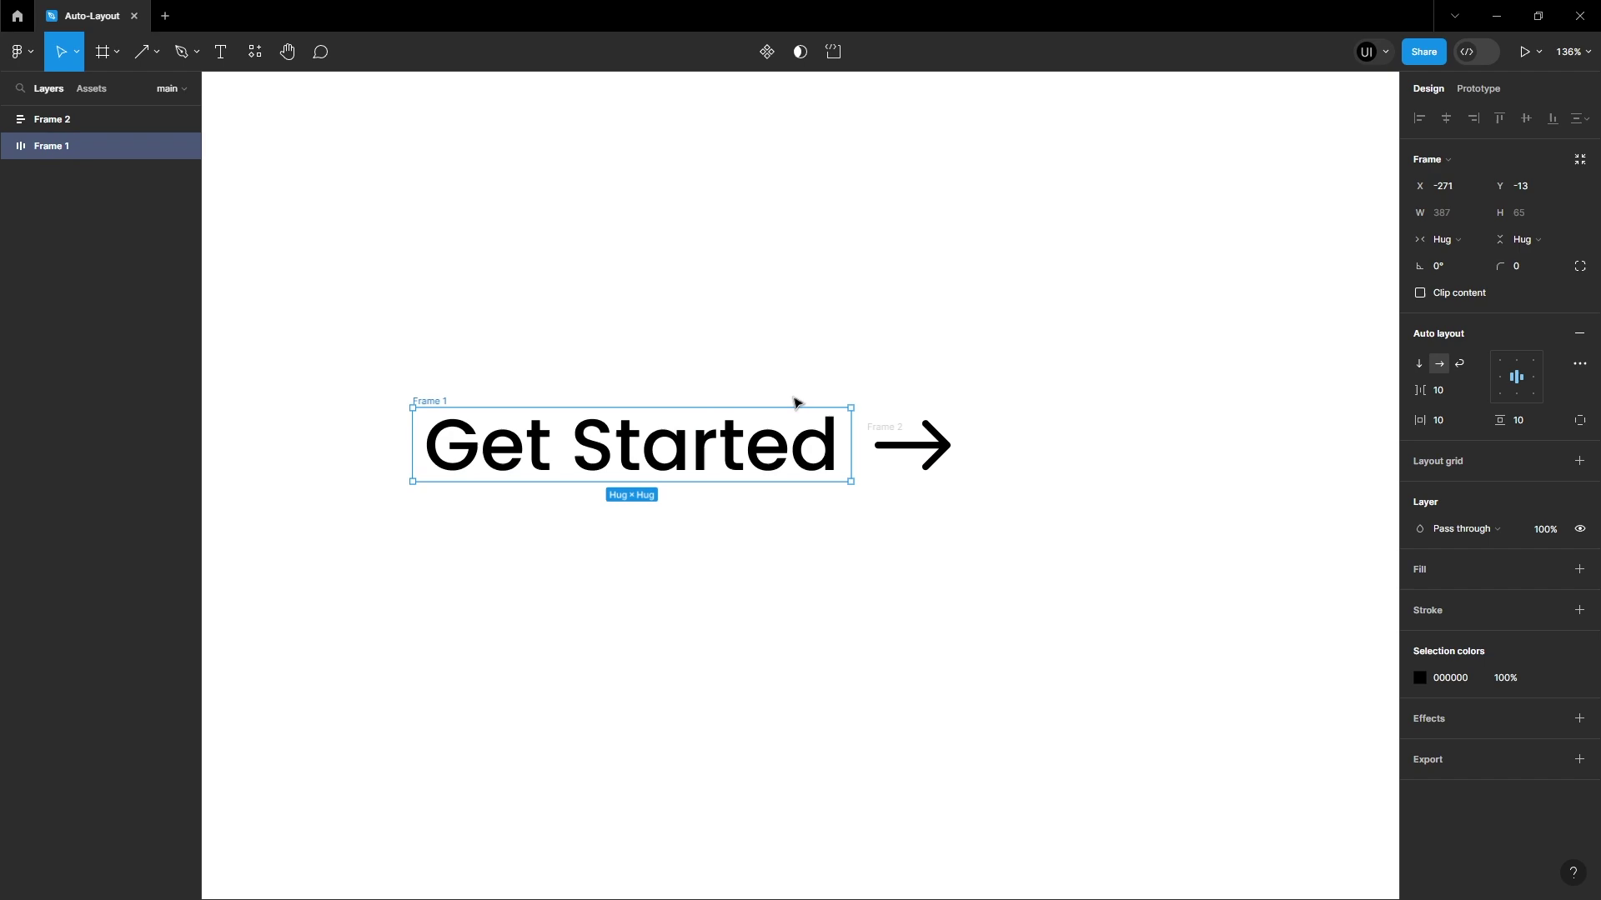
pyautogui.keyDown('shift'); pyautogui.click(884, 429); pyautogui.keyUp('shift')
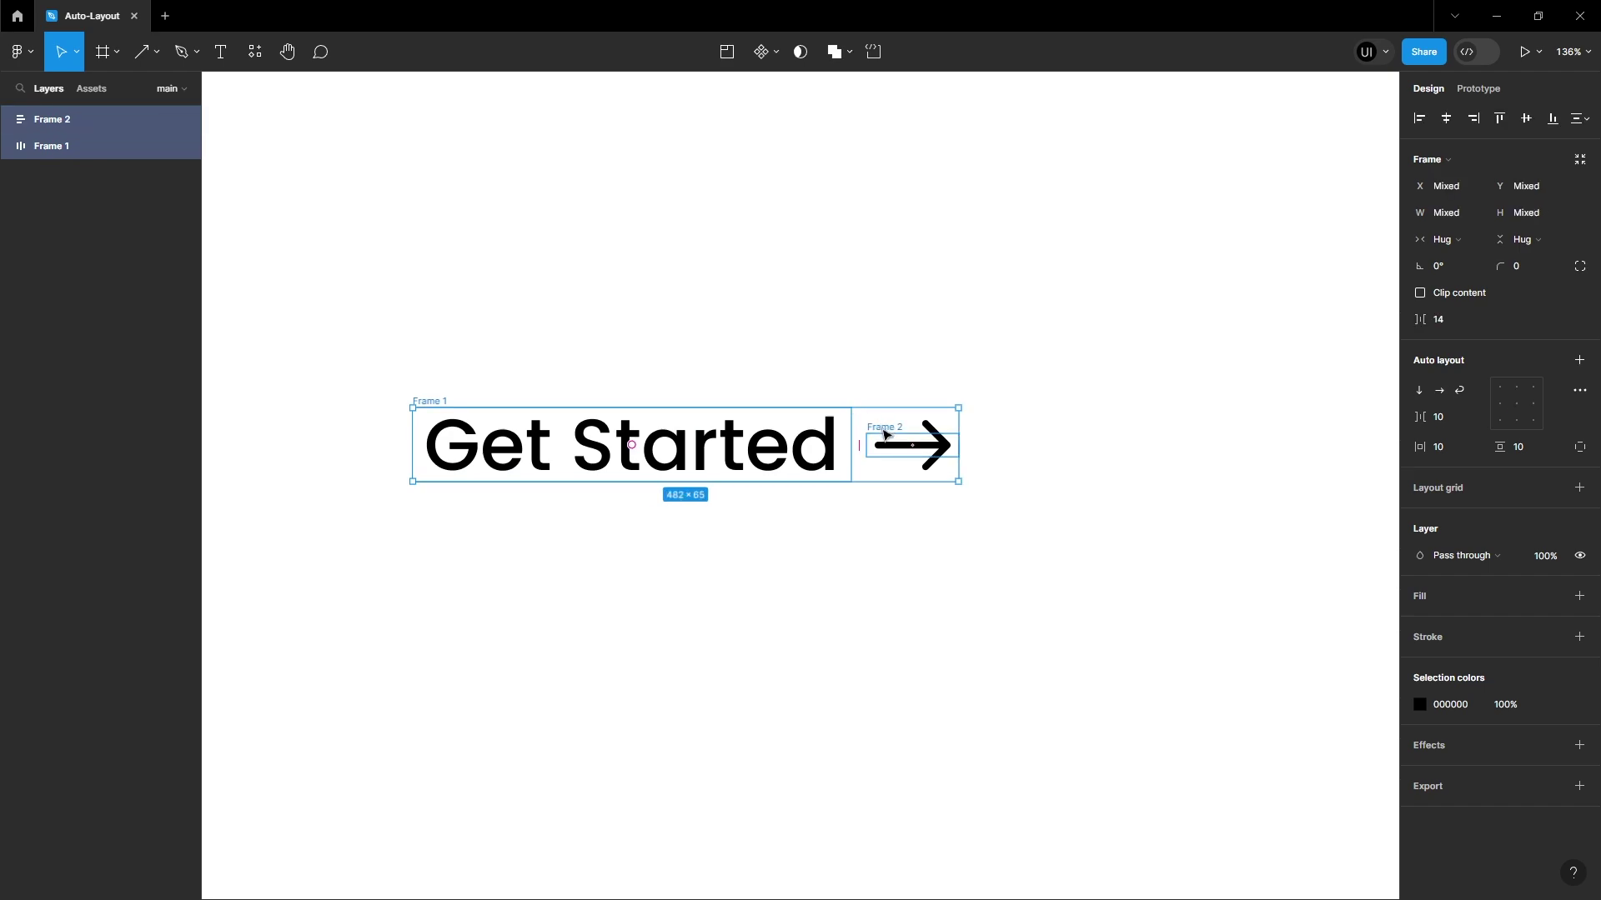
pyautogui.rightClick(885, 434)
pyautogui.click(967, 708)
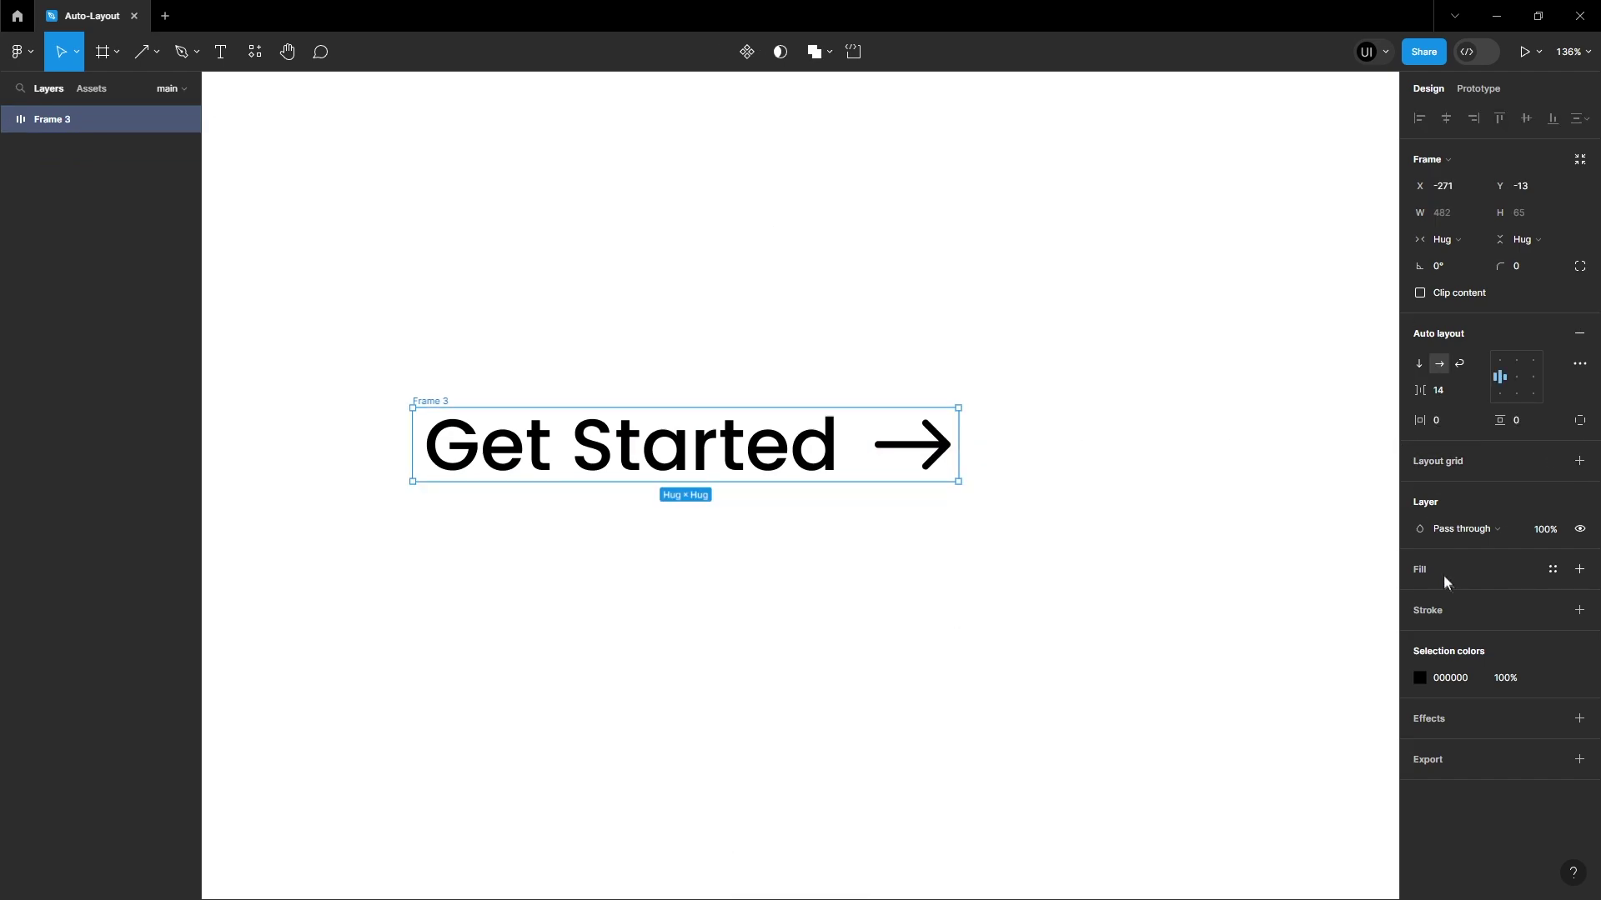
pyautogui.click(1579, 570)
# Fill the button frame with the blue 1844EC document swatch
pyautogui.click(1420, 597)
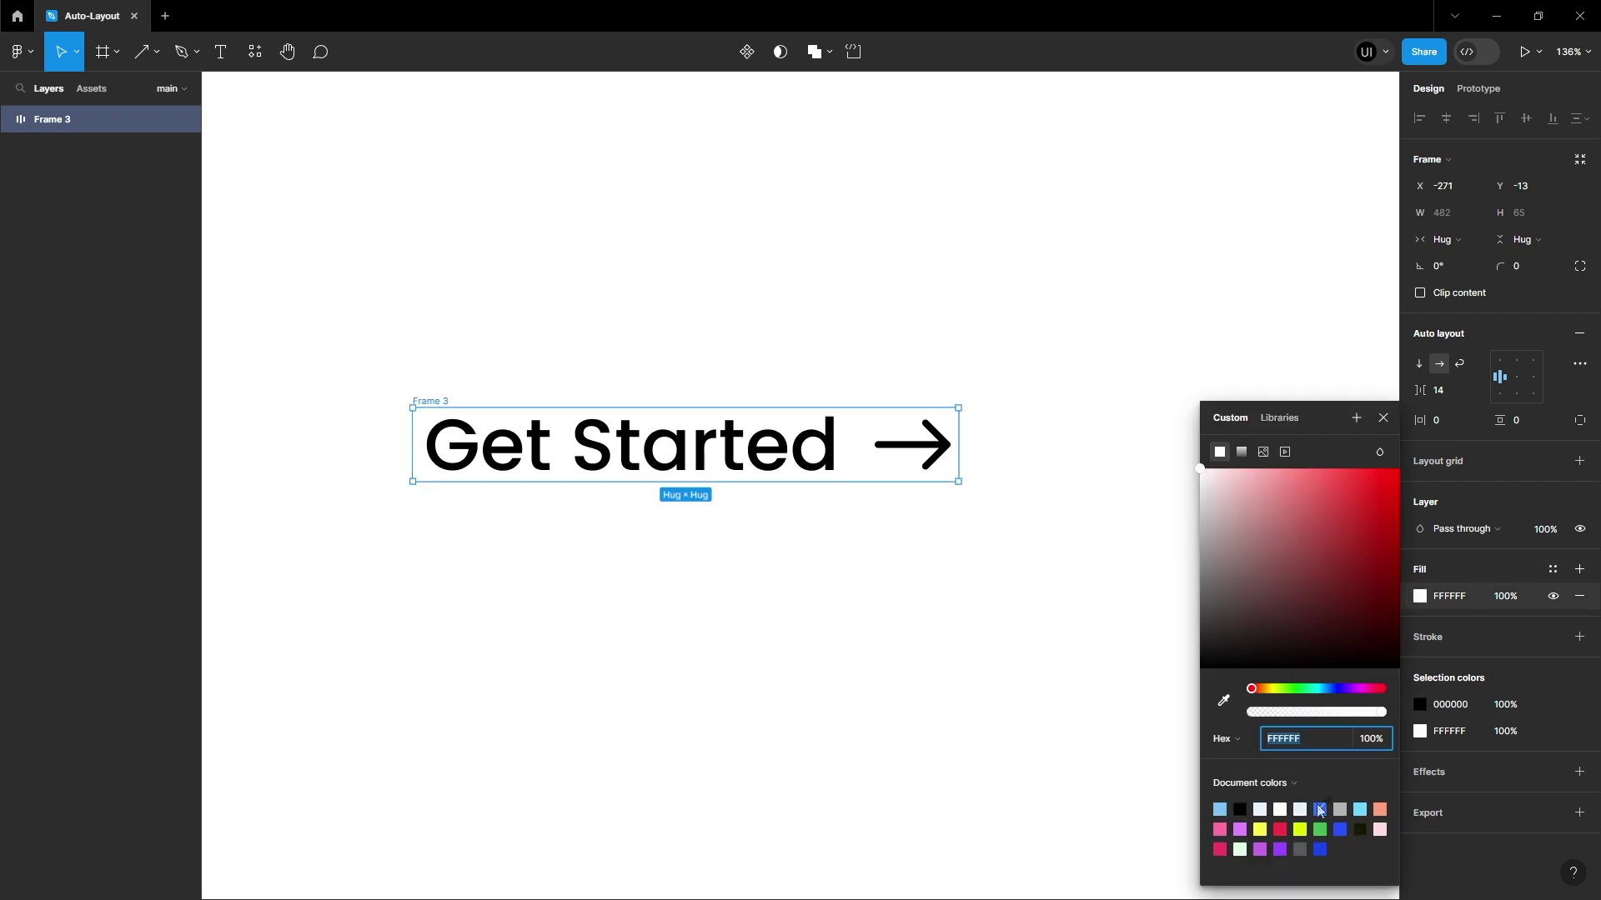
pyautogui.click(1322, 847)
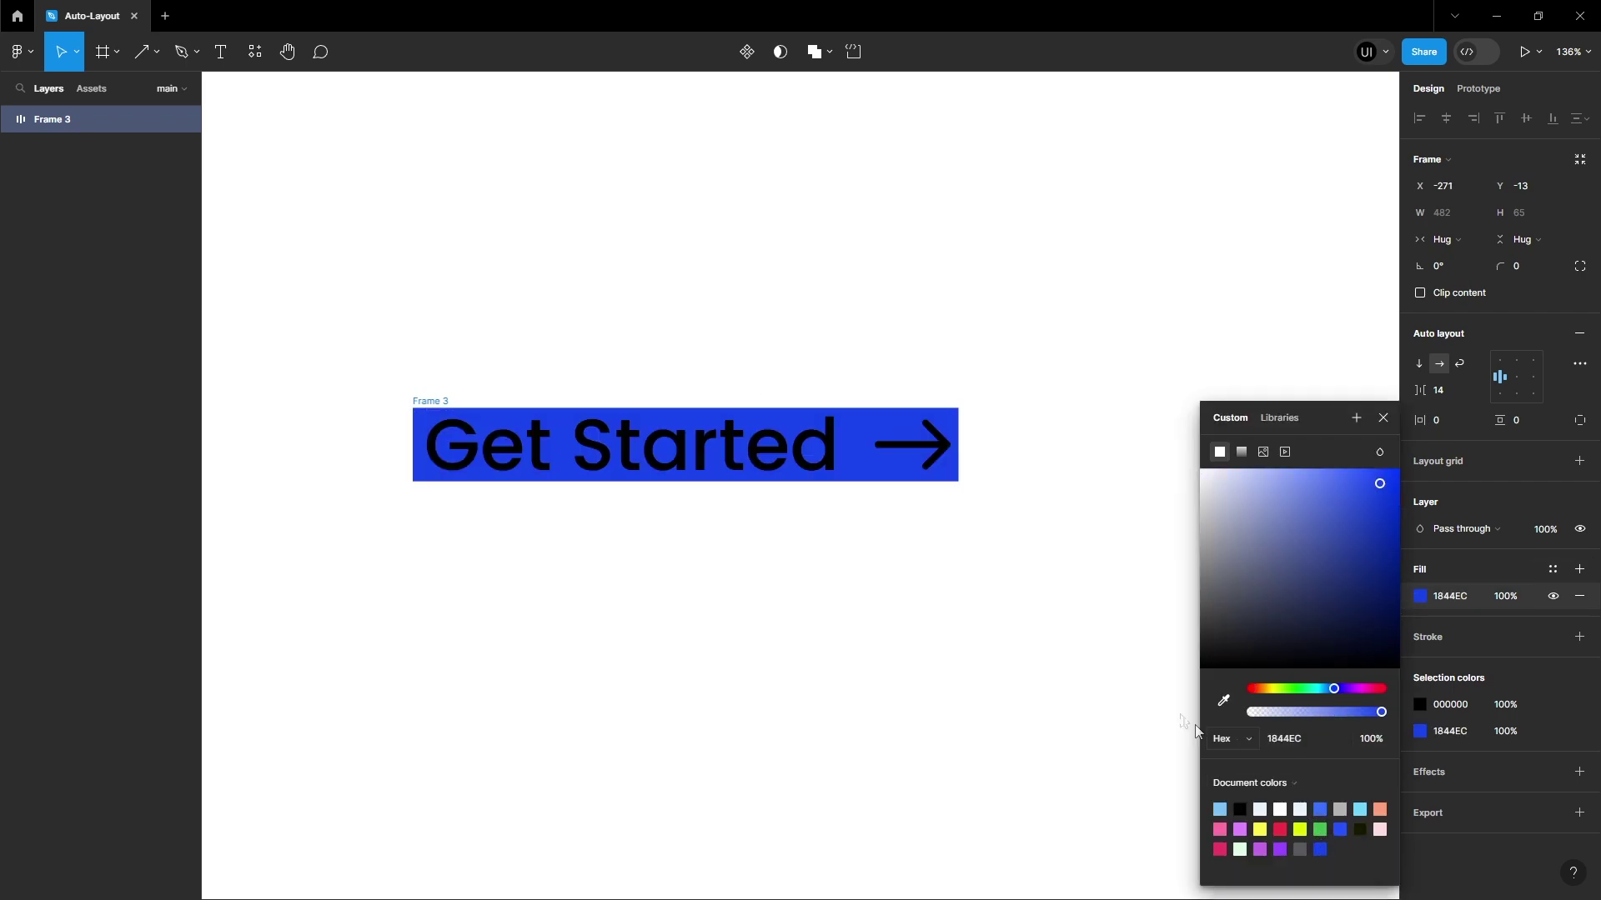
pyautogui.click(1052, 617)
# Turn the Get Started text white and give the arrow's frame a white fill
pyautogui.click(781, 439)
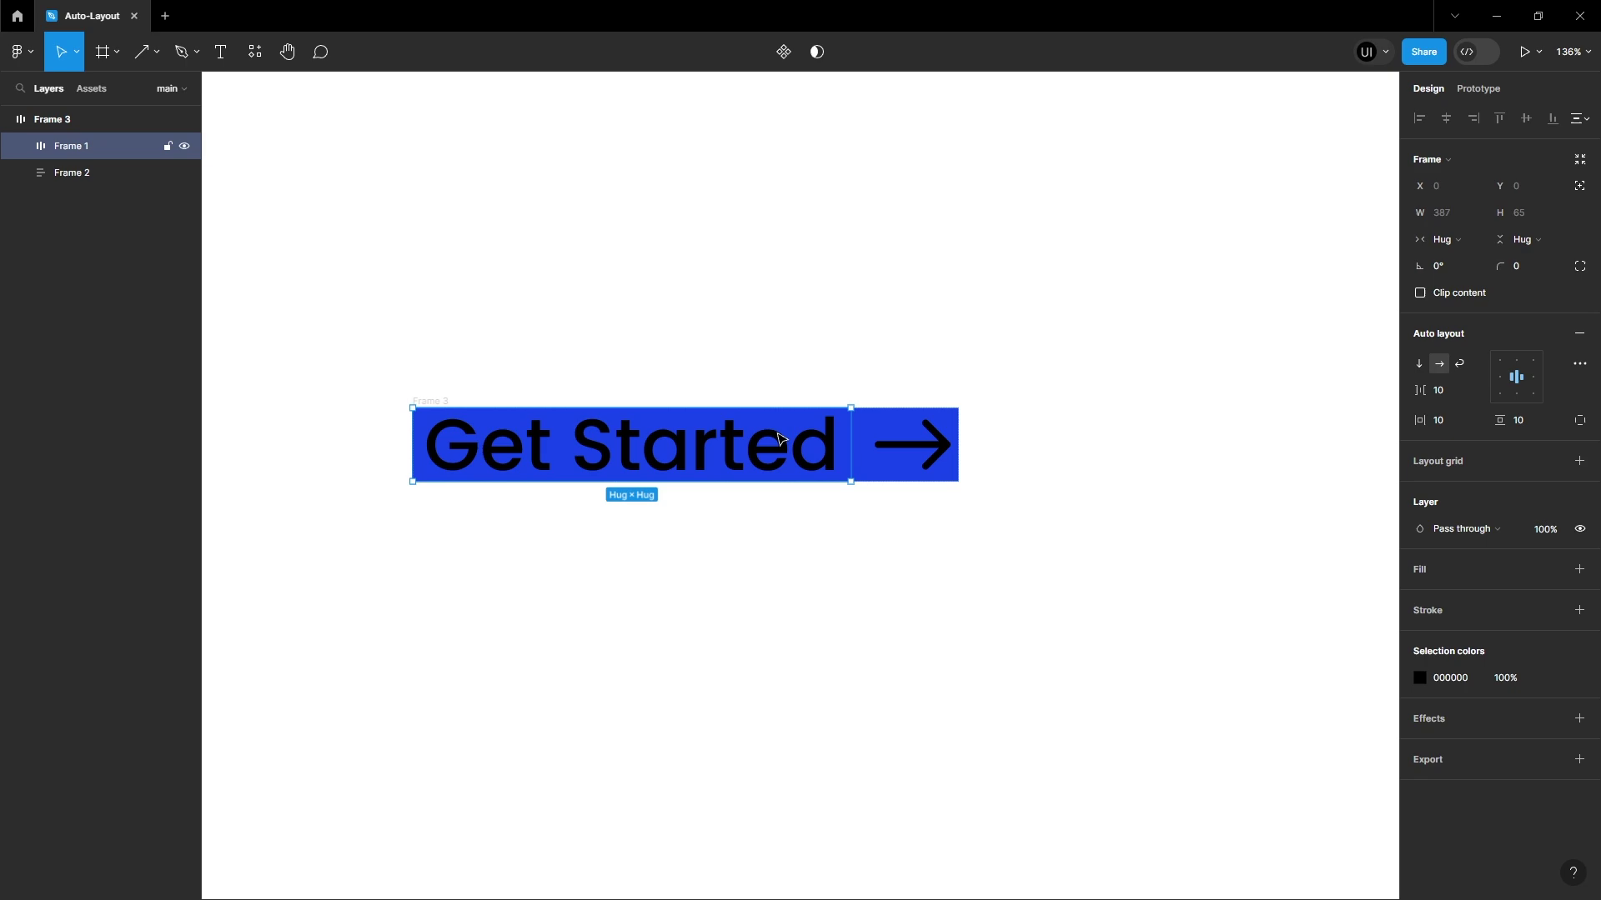
pyautogui.click(781, 440)
pyautogui.click(1417, 551)
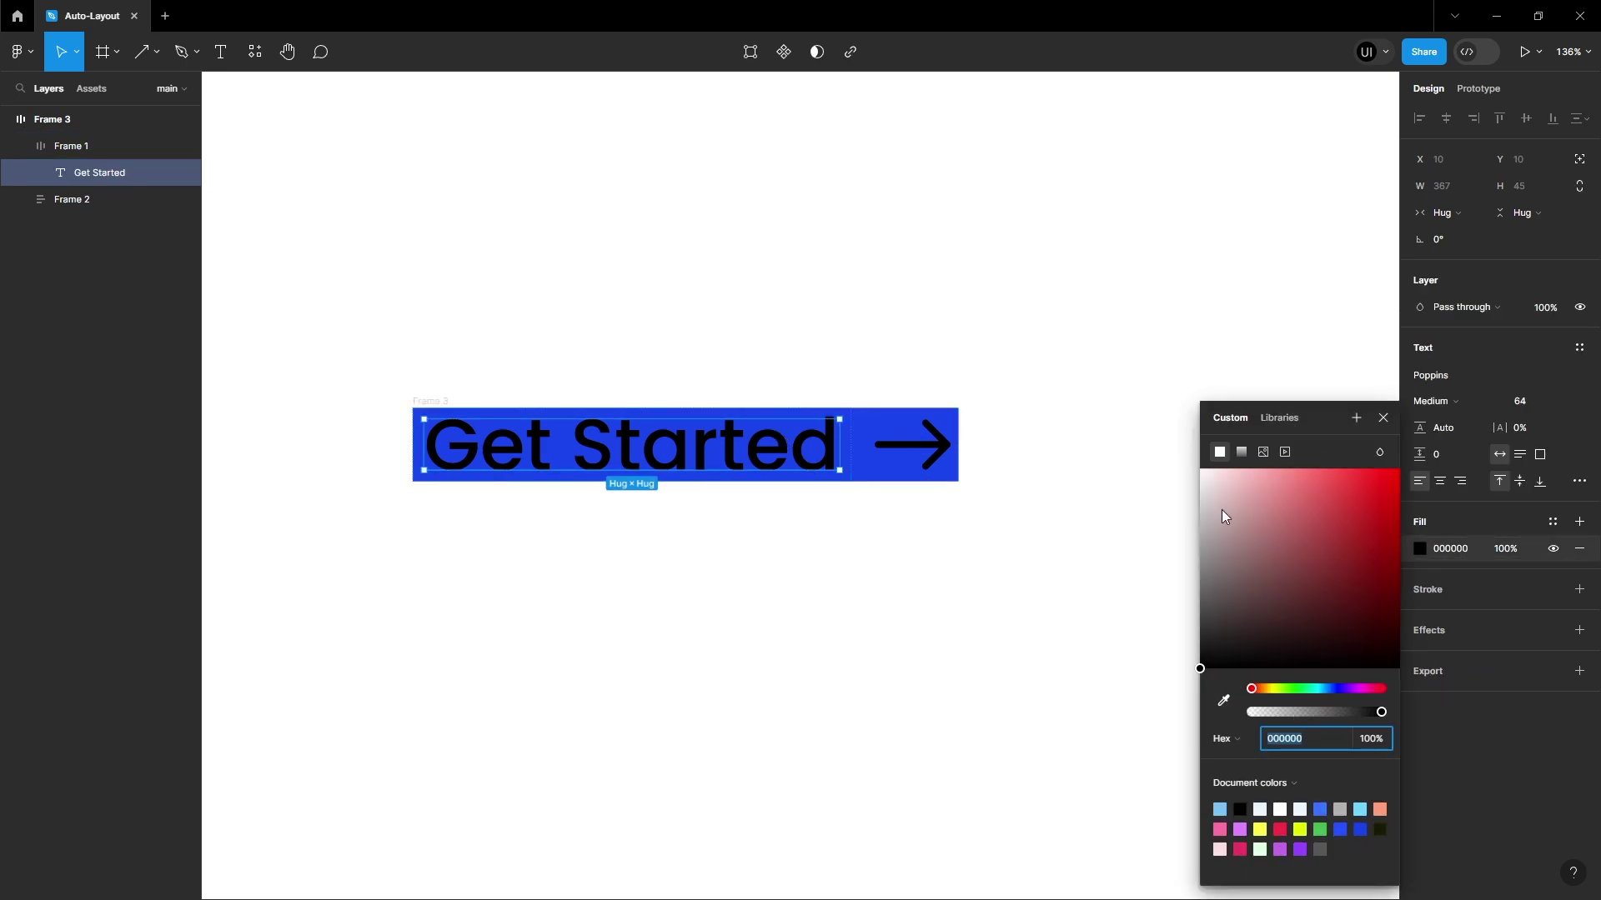
pyautogui.click(1189, 447)
pyautogui.click(996, 415)
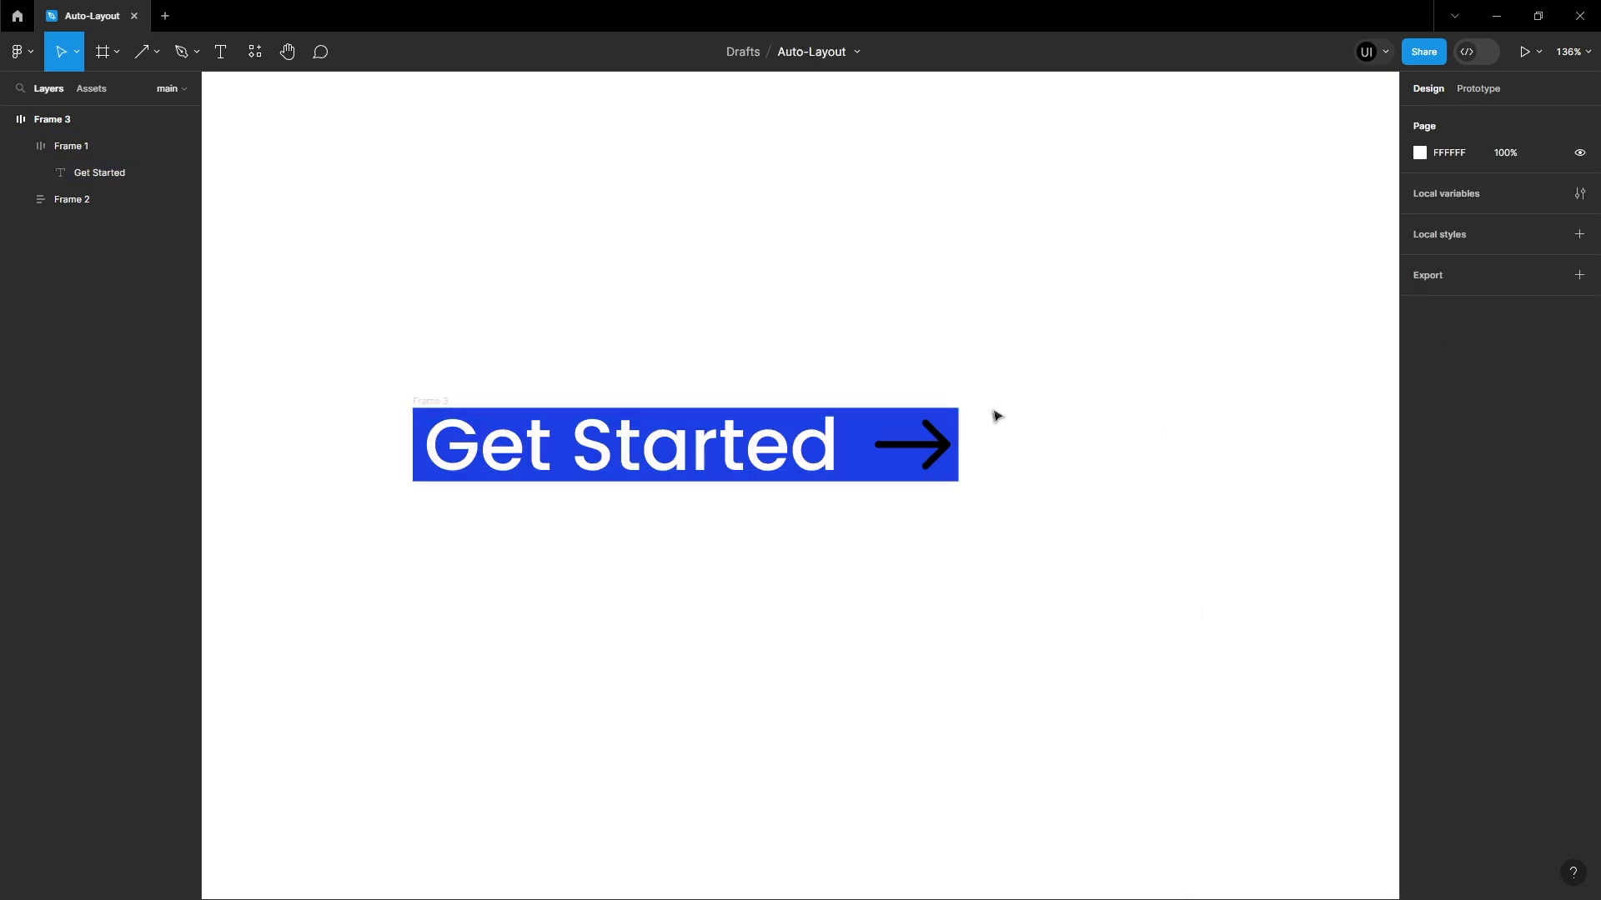
pyautogui.click(917, 446)
pyautogui.click(1578, 570)
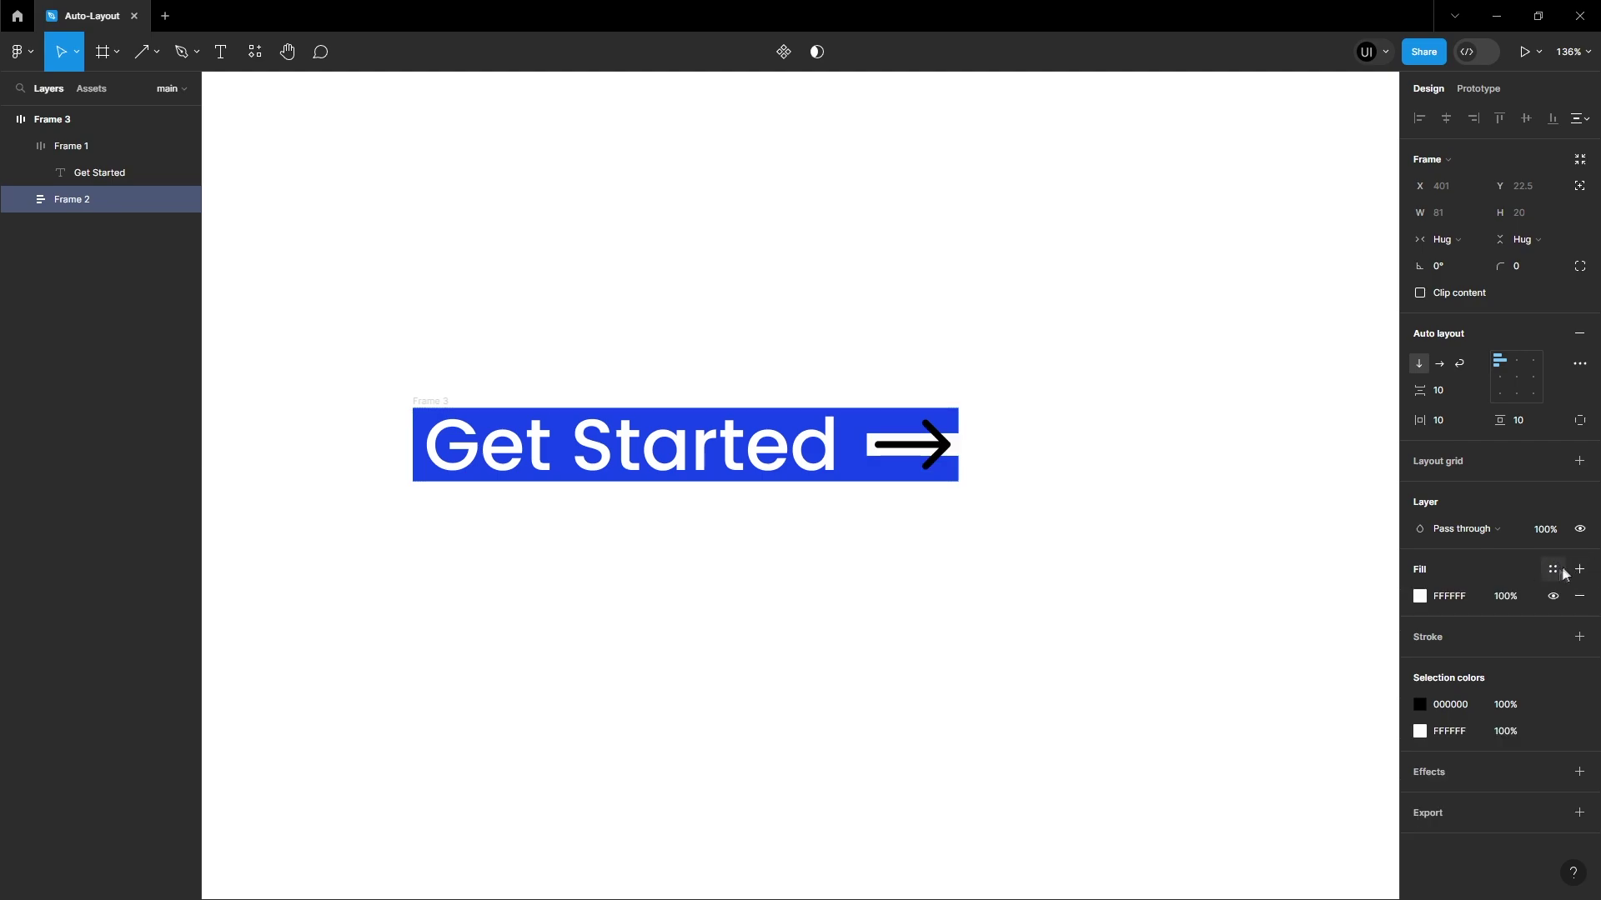
# Make the arrow's frame a fixed 40 × 40 size
pyautogui.click(1007, 486)
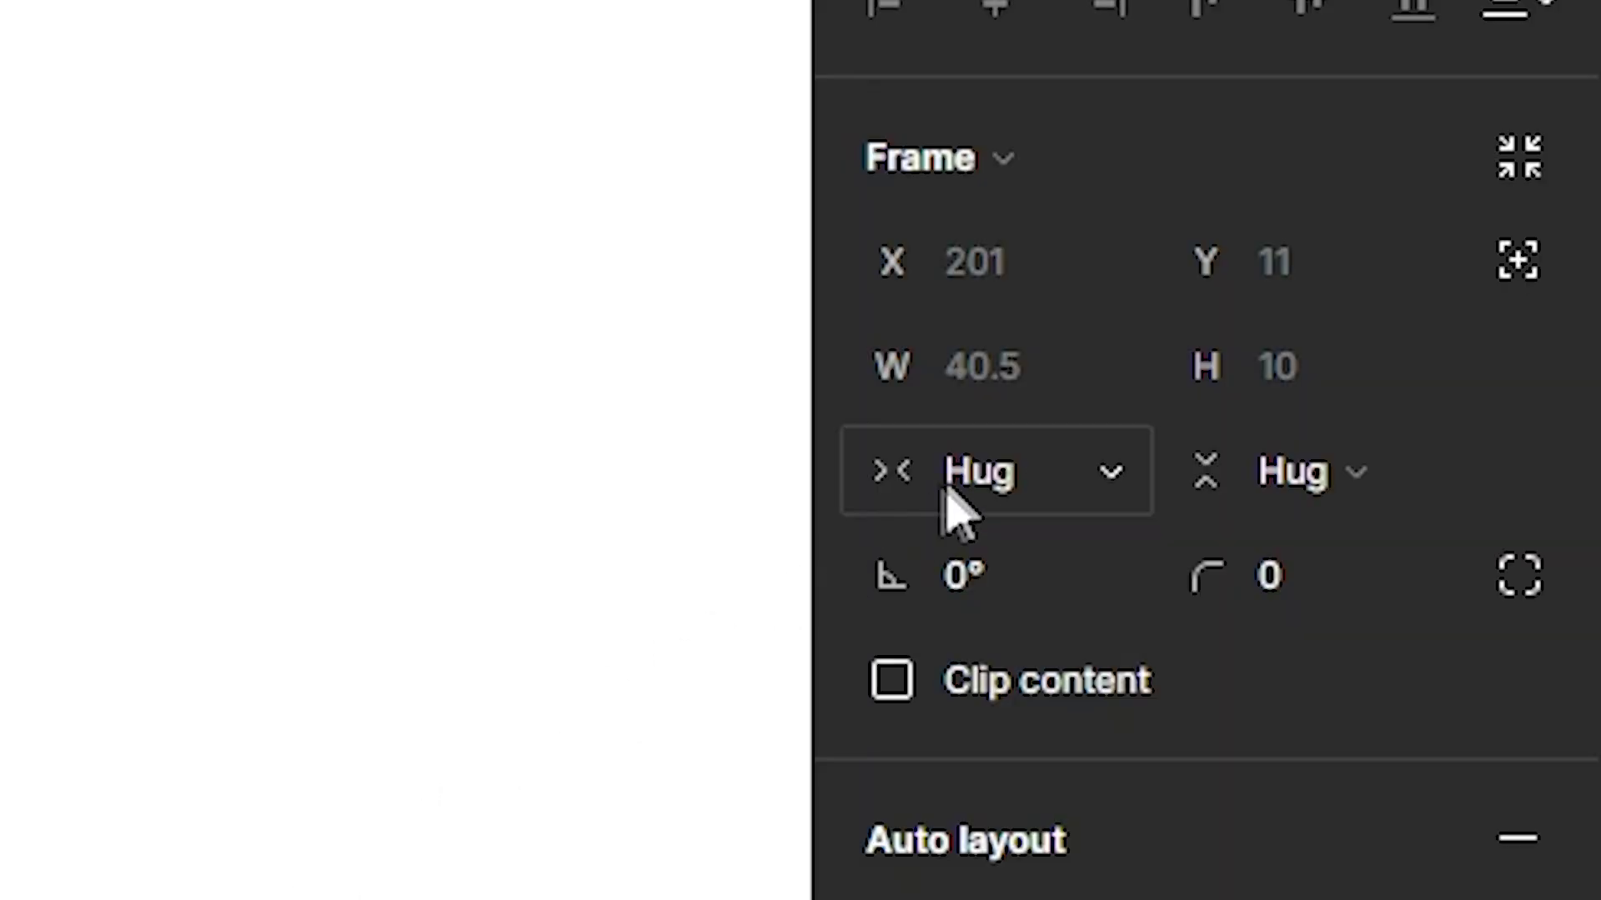
pyautogui.click(1442, 239)
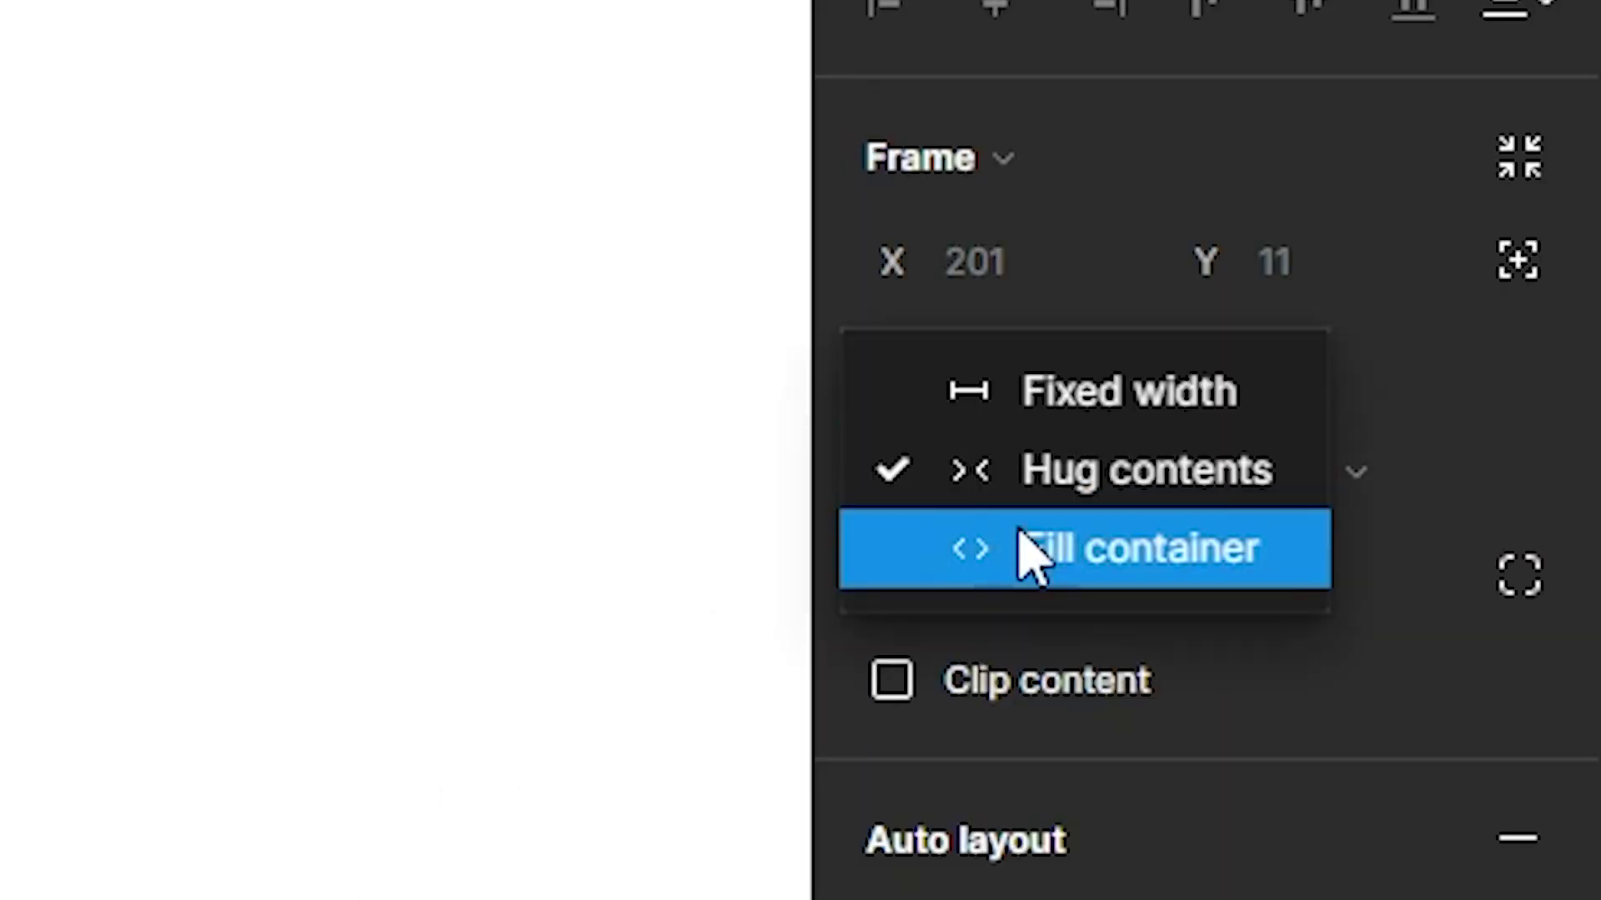
pyautogui.click(1069, 421)
pyautogui.click(1279, 471)
pyautogui.click(1304, 396)
pyautogui.click(996, 385)
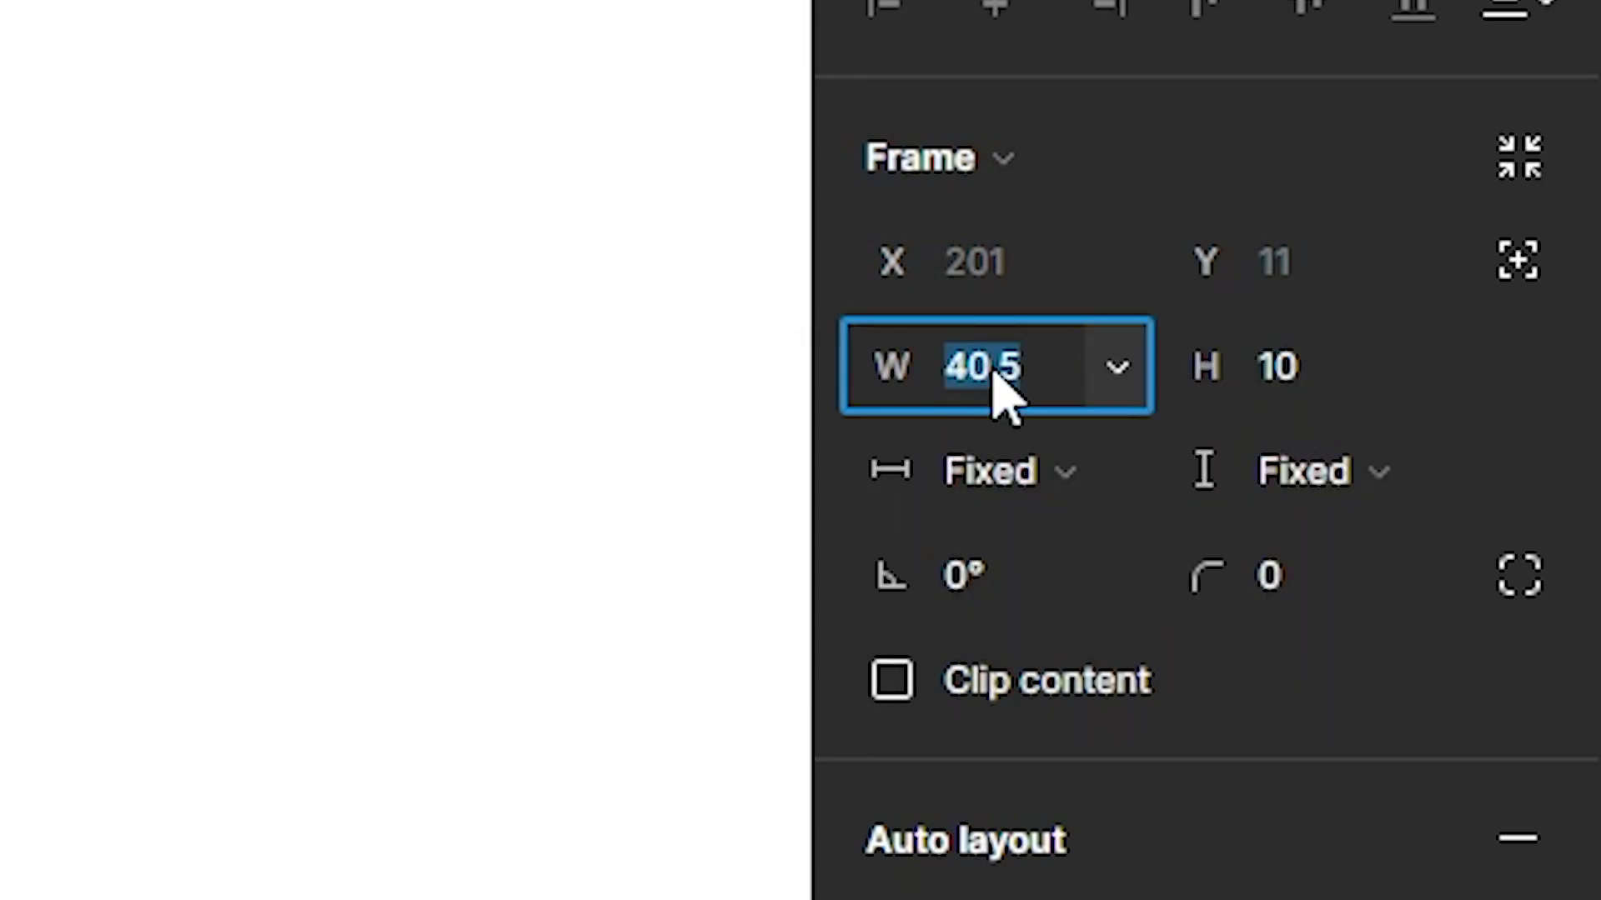
pyautogui.write('40')
pyautogui.click(1292, 411)
pyautogui.write('40')
pyautogui.press('Return')
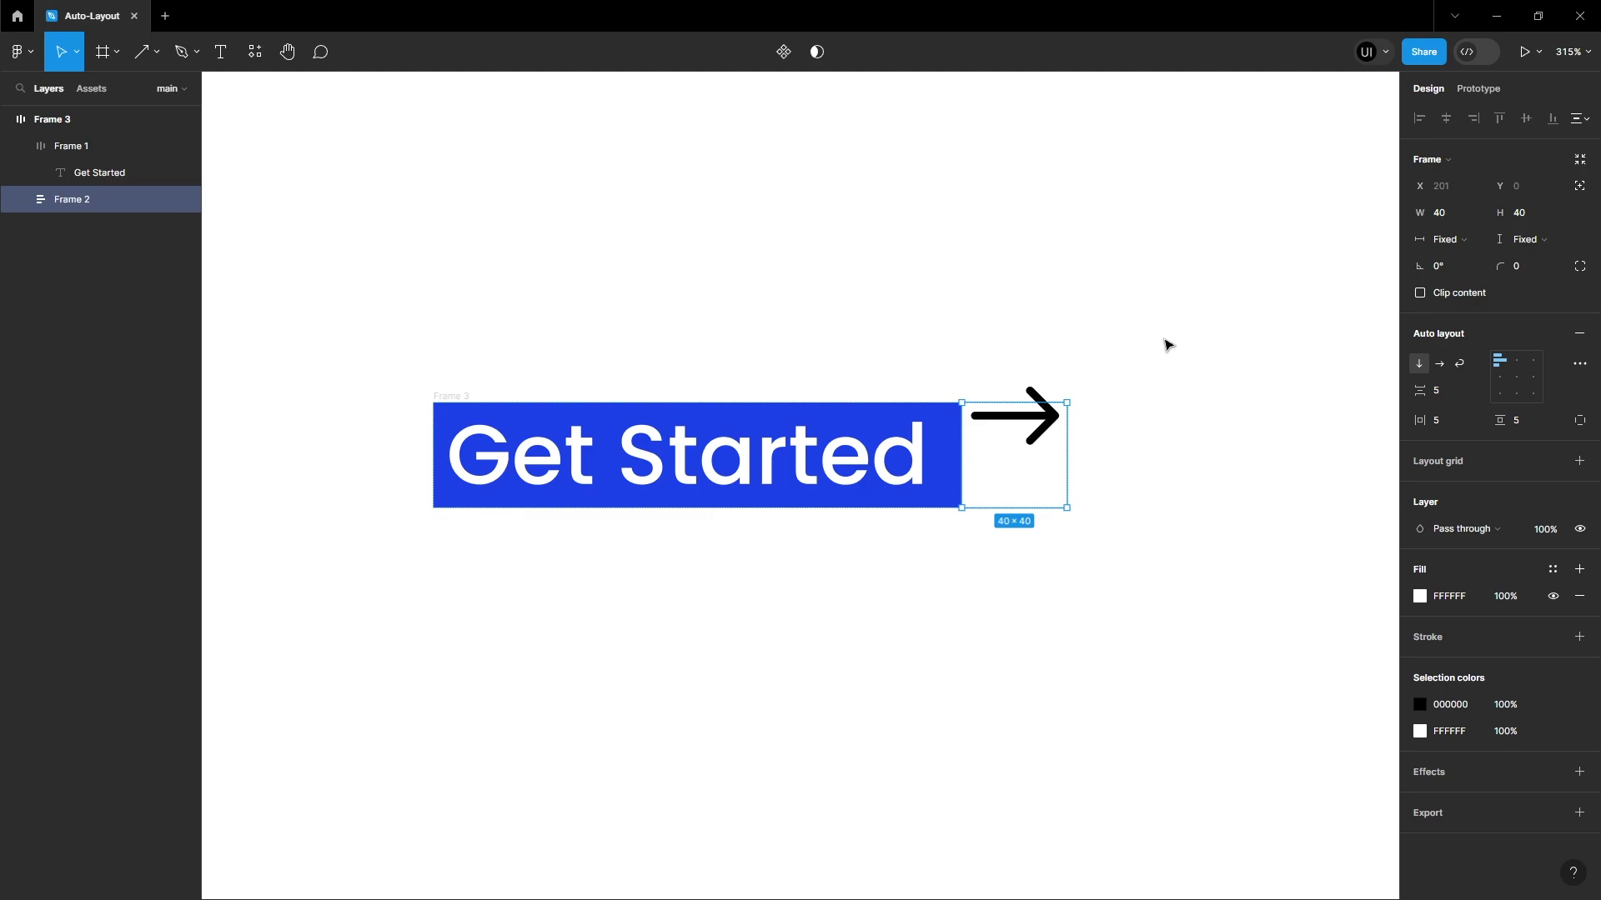
# Centre the arrow in its frame and round the frame into a circle
pyautogui.click(1081, 460)
pyautogui.click(1072, 422)
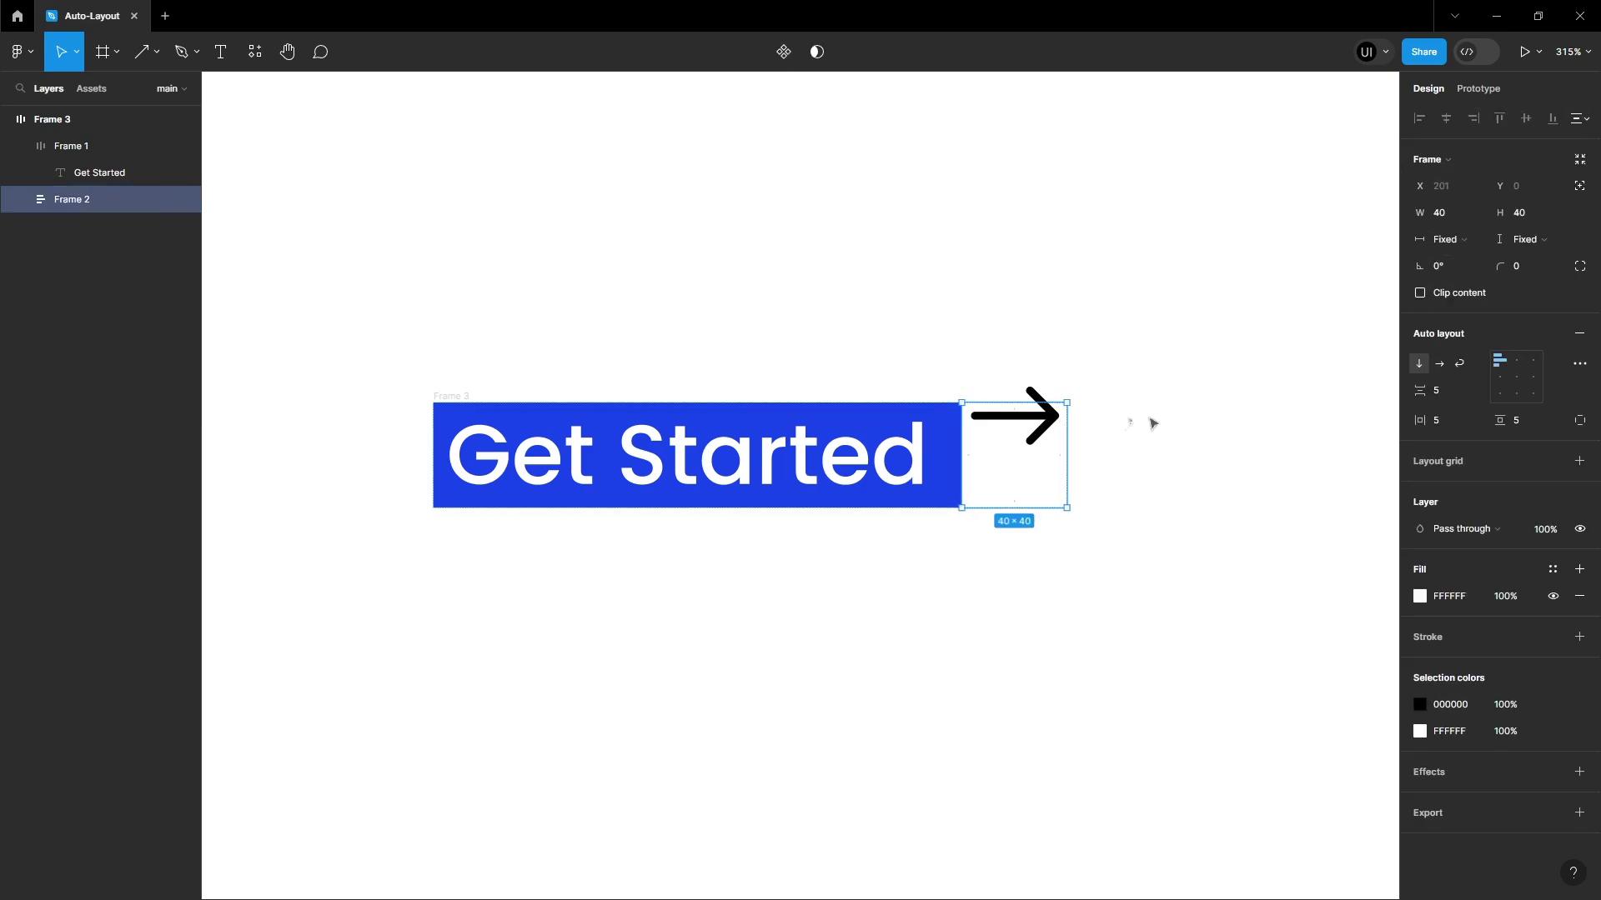
pyautogui.click(1517, 383)
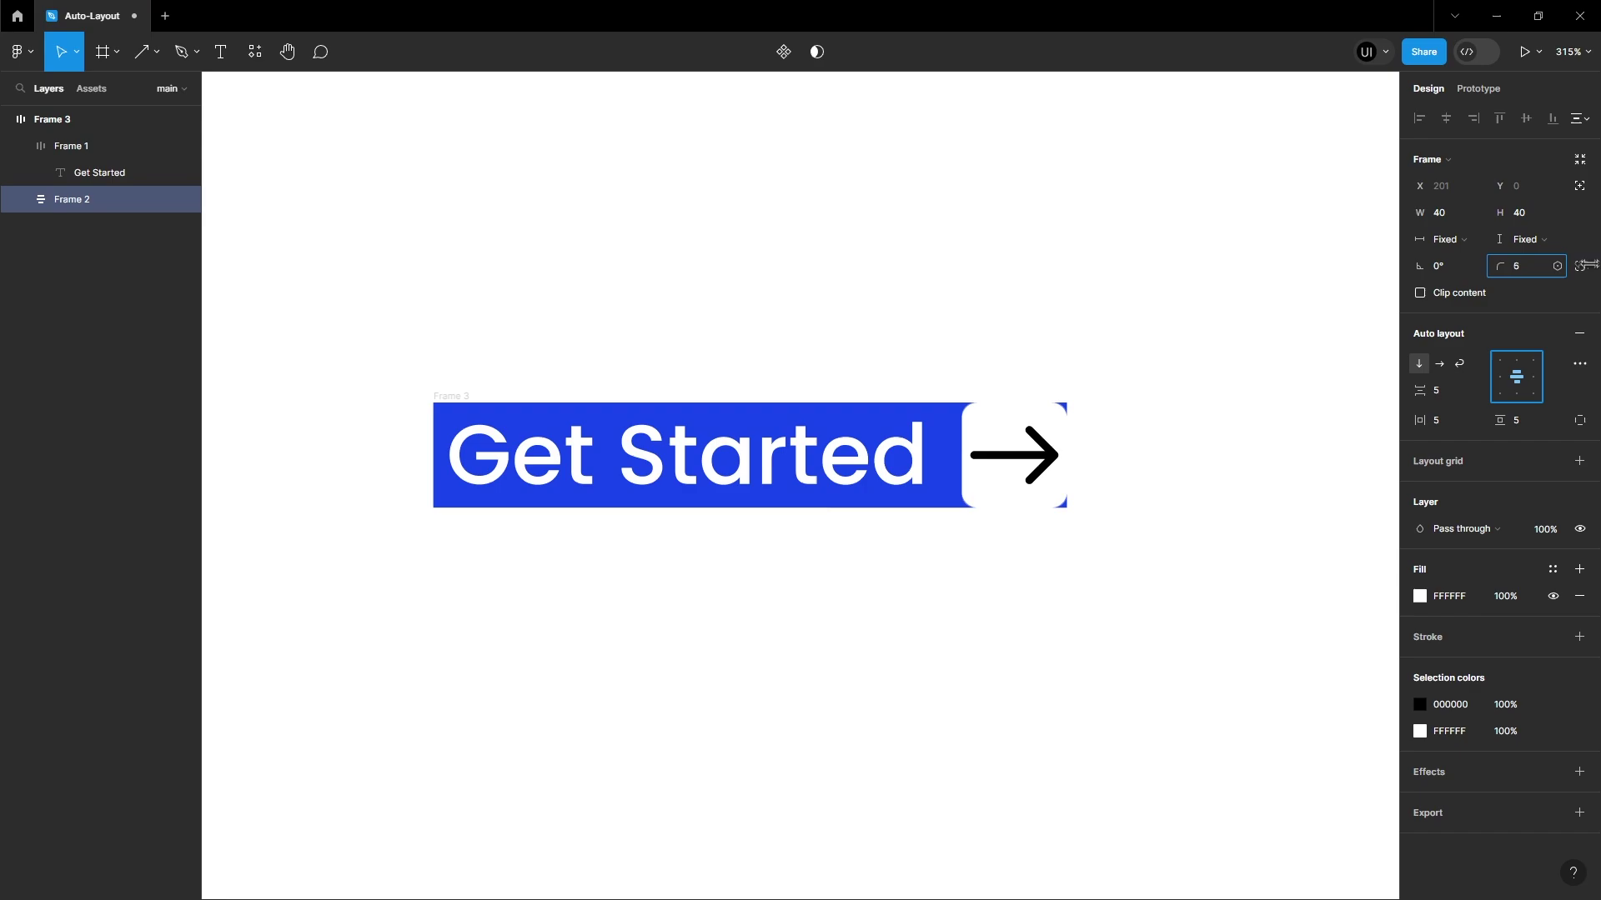
pyautogui.moveTo(1586, 265); pyautogui.dragTo(482, 283)
# Give the Frame 3 button a corner radius of 27 for pill-shaped ends
pyautogui.press('Escape')
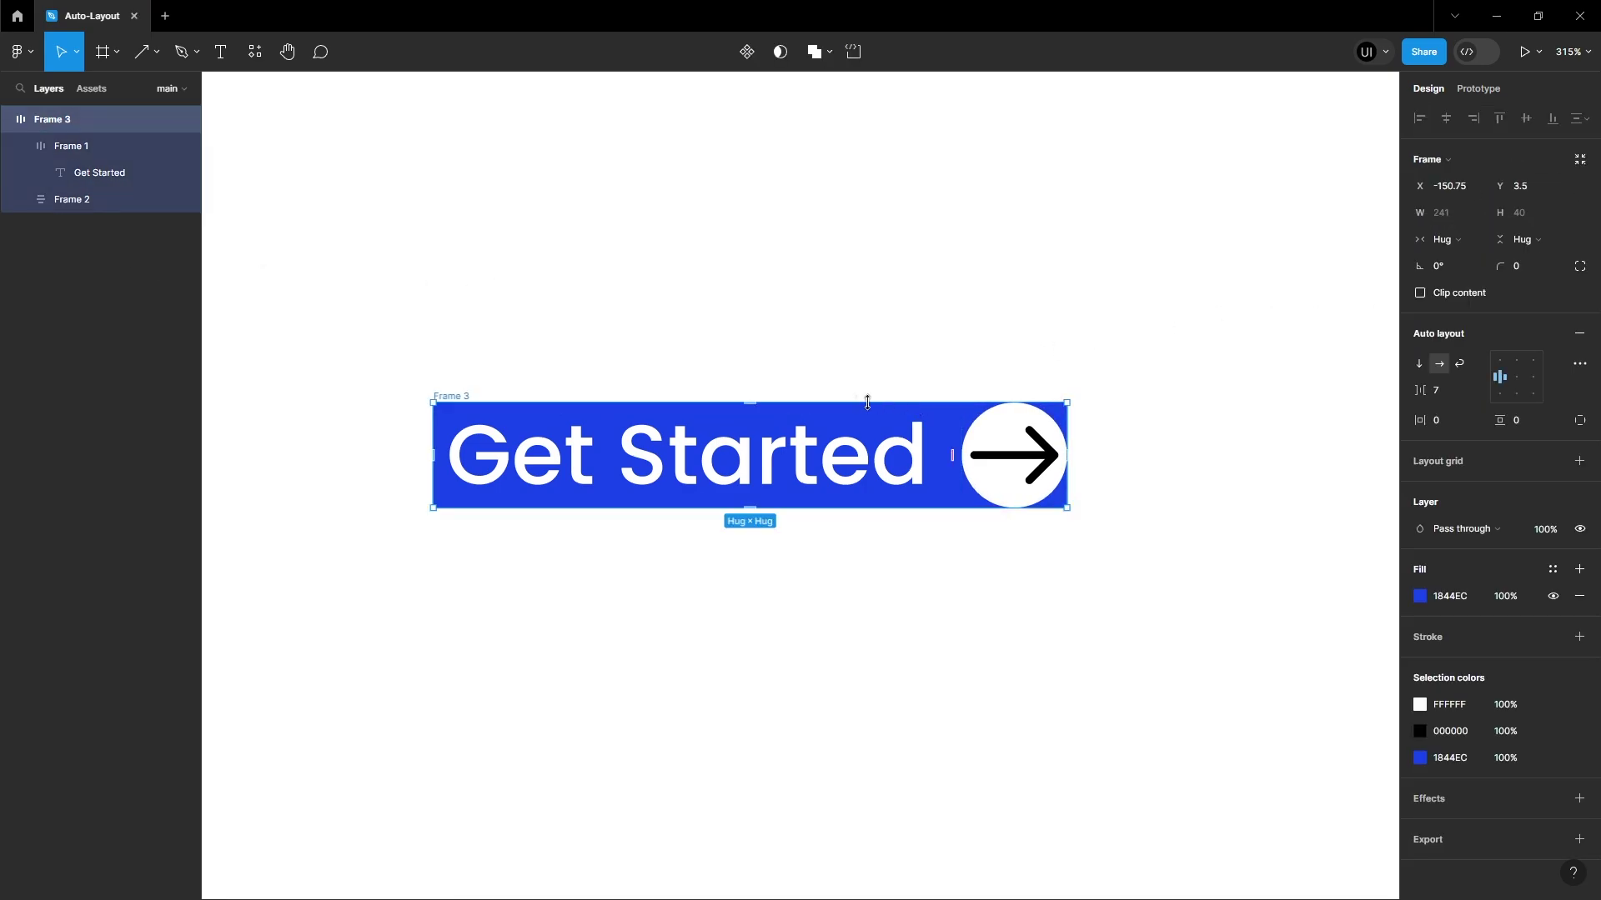
pyautogui.press('Escape')
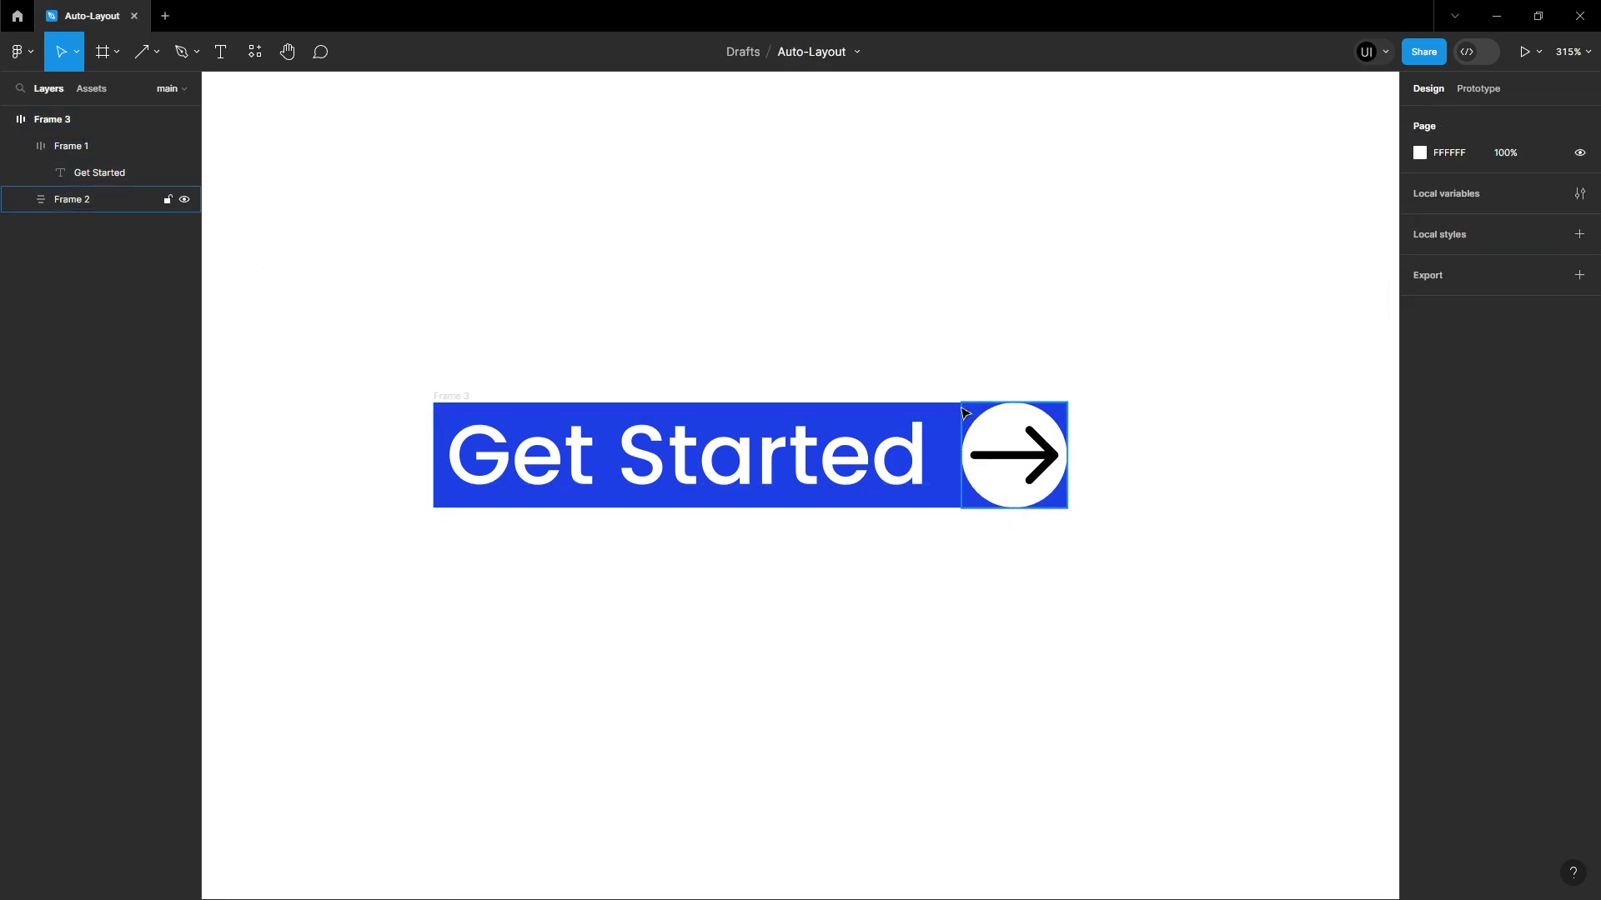
pyautogui.click(83, 119)
pyautogui.moveTo(1500, 266); pyautogui.dragTo(345, 270)
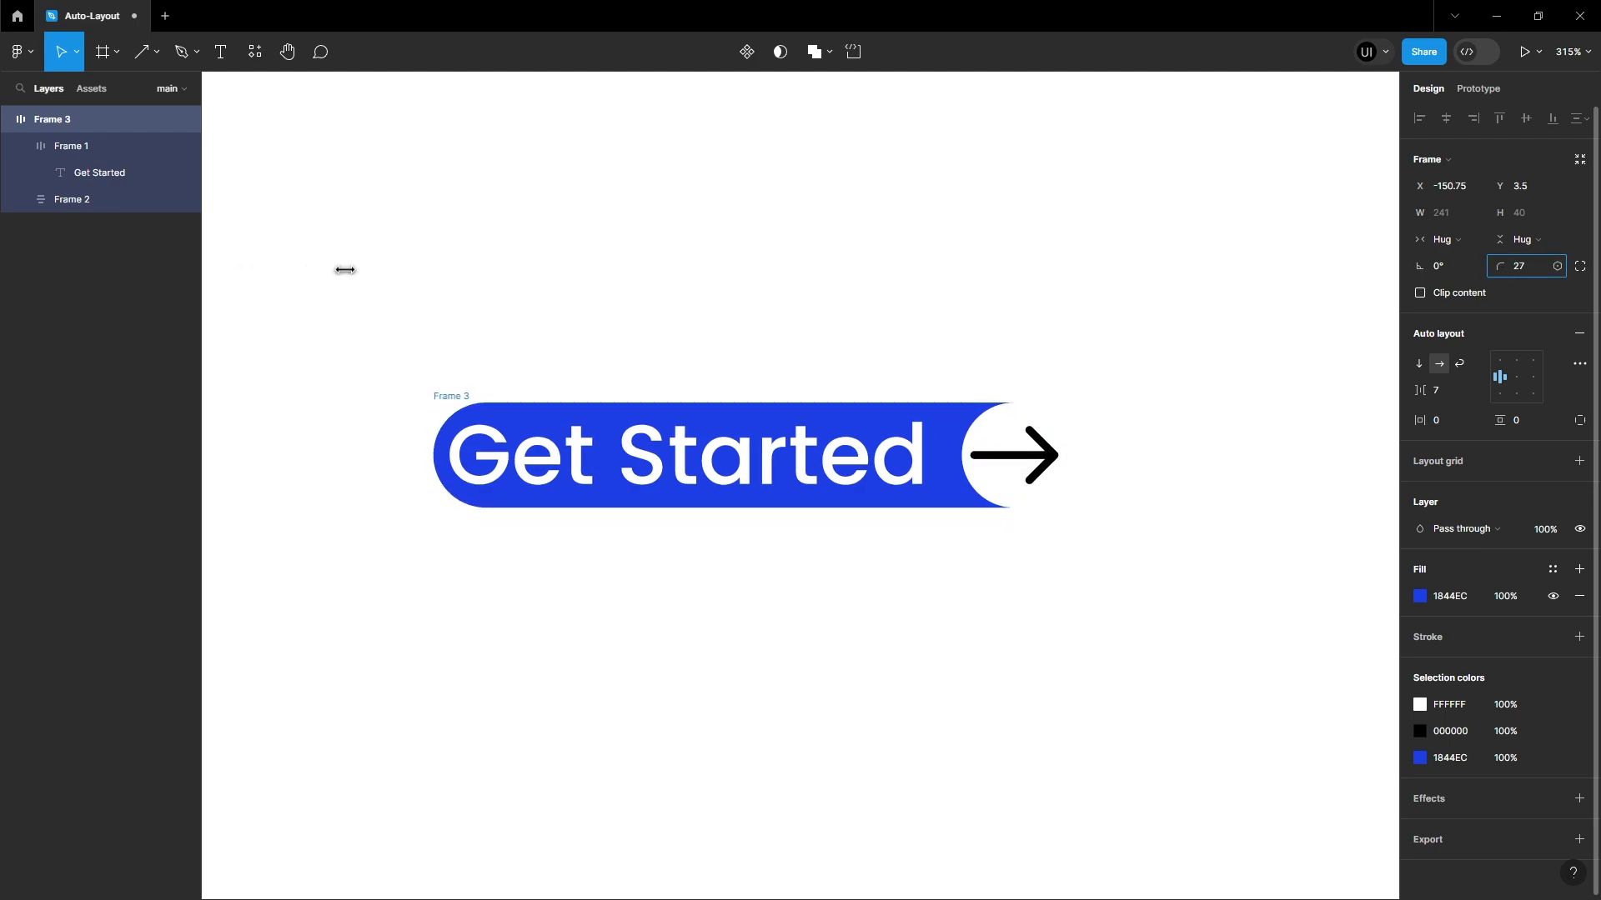
pyautogui.press('Escape')
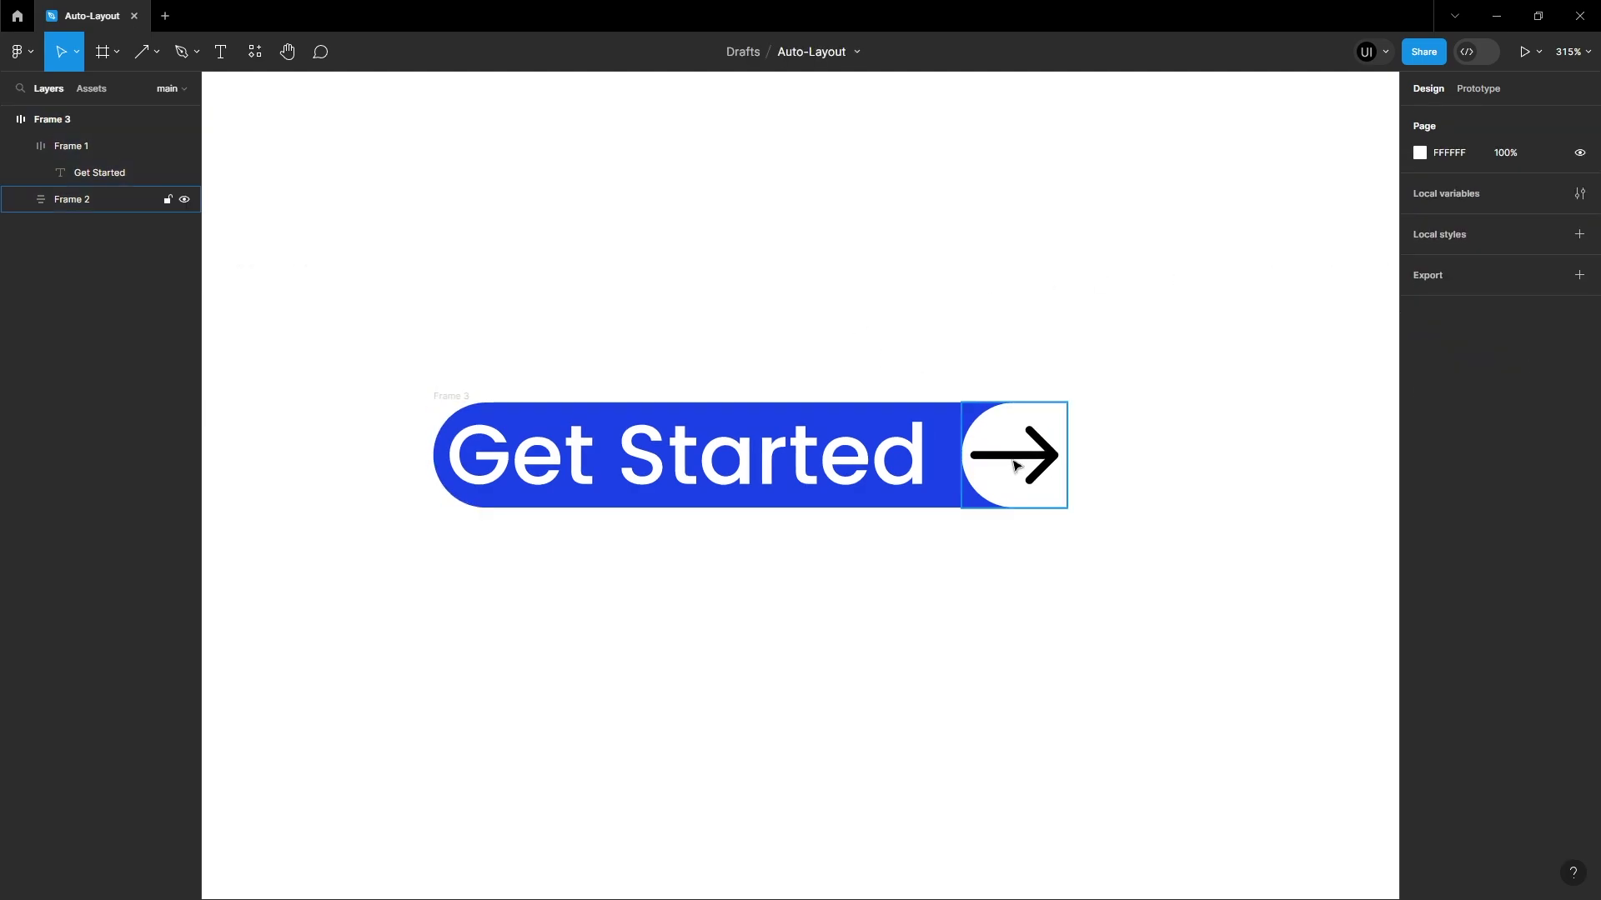
pyautogui.doubleClick(1014, 464)
# Colour the arrow's stroke with the button's blue using the eyedropper
pyautogui.click(1420, 415)
pyautogui.click(1219, 700)
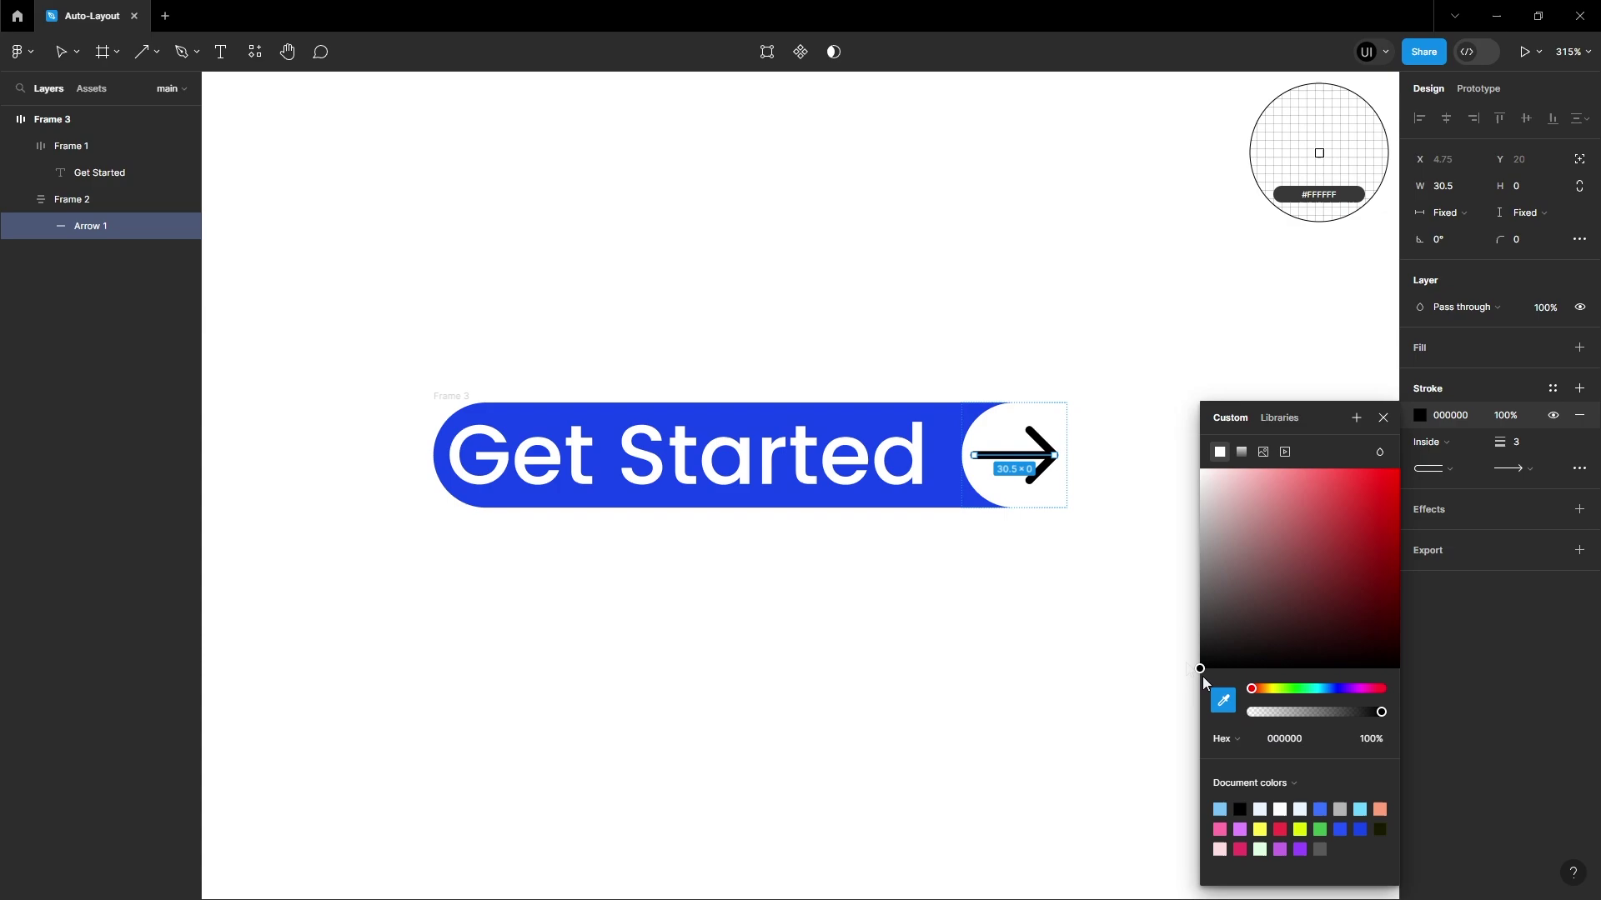
pyautogui.click(925, 429)
pyautogui.click(957, 388)
# Give the outer button frame (Frame 3) padding of 3 on all sides
pyautogui.click(437, 397)
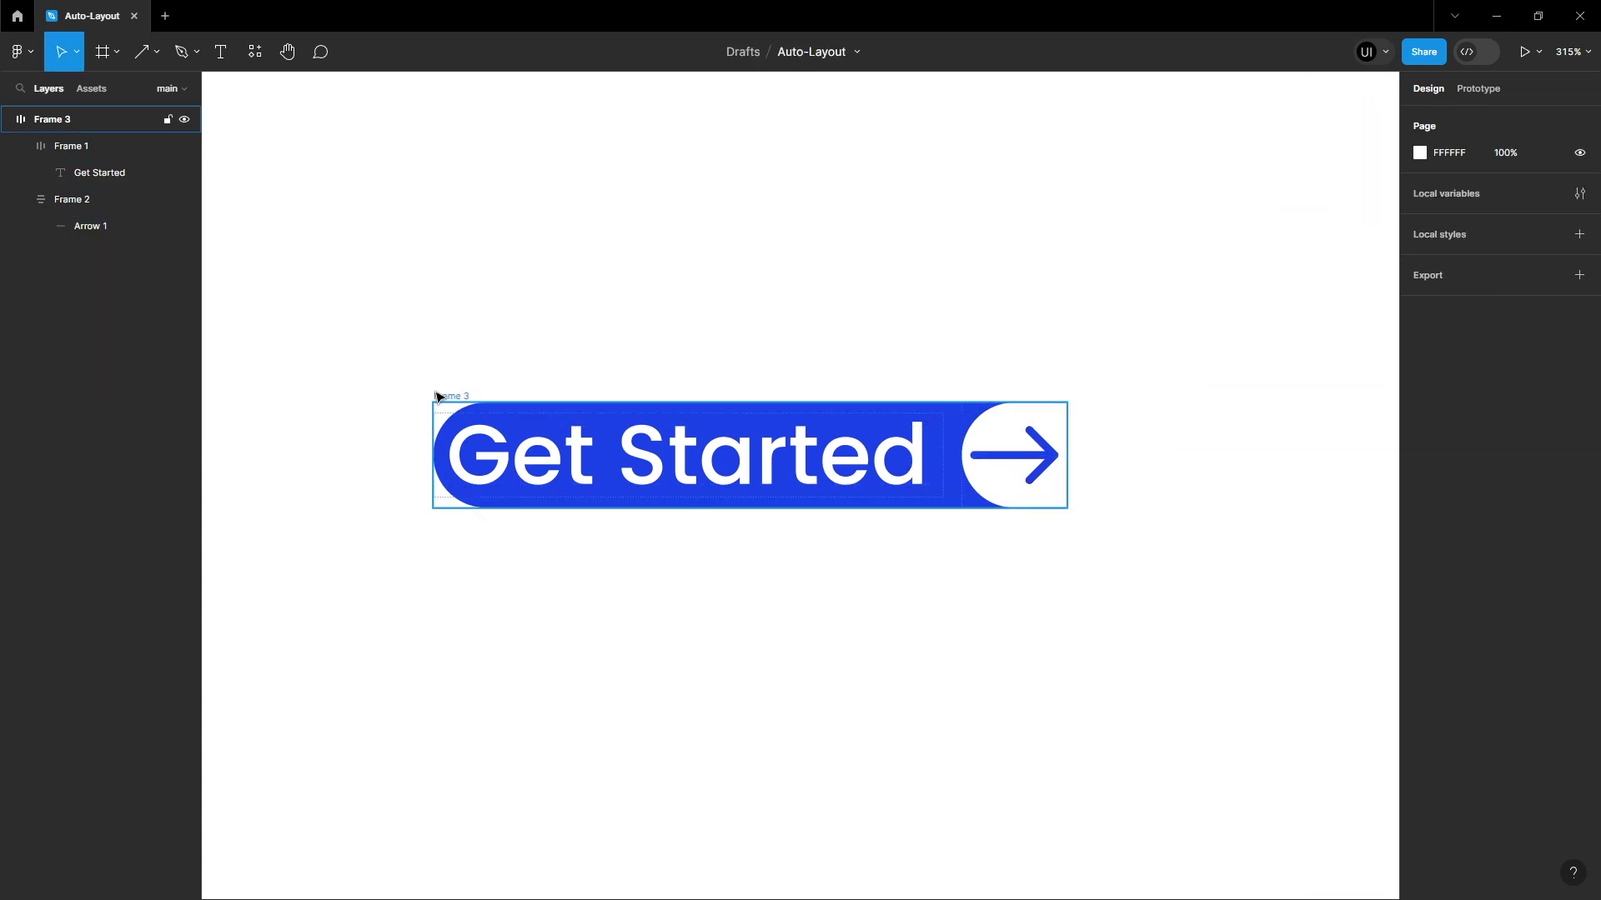
pyautogui.click(441, 395)
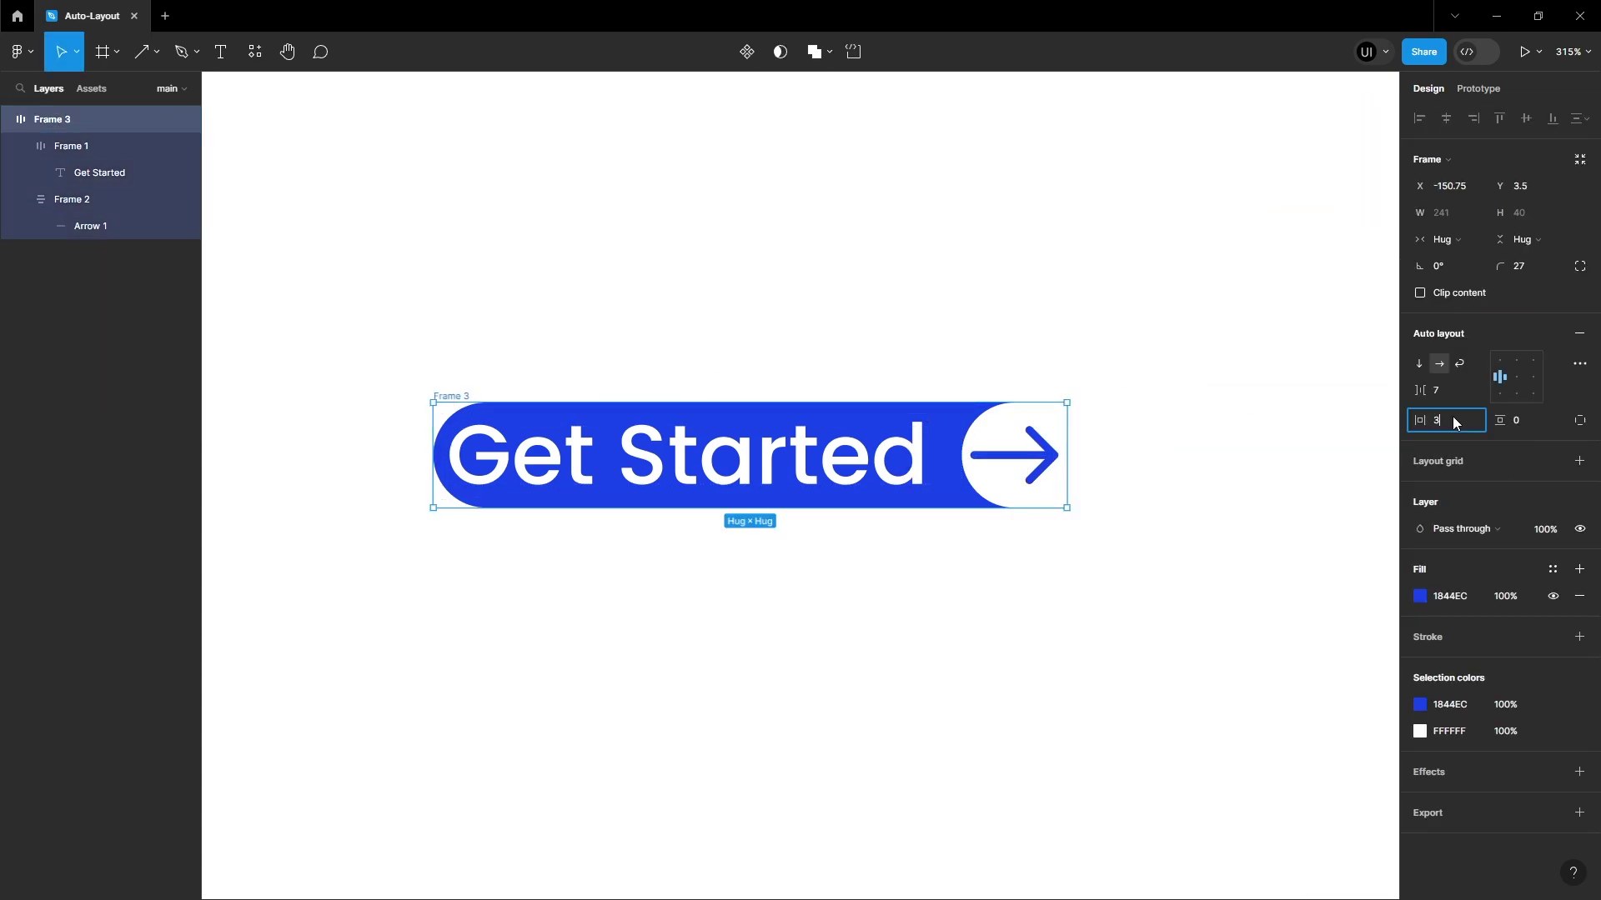
pyautogui.write('3')
pyautogui.click(1516, 421)
pyautogui.write('3')
pyautogui.press('Return')
pyautogui.click(1251, 447)
# Set the Get Started frame's individual left padding to 15
pyautogui.click(950, 433)
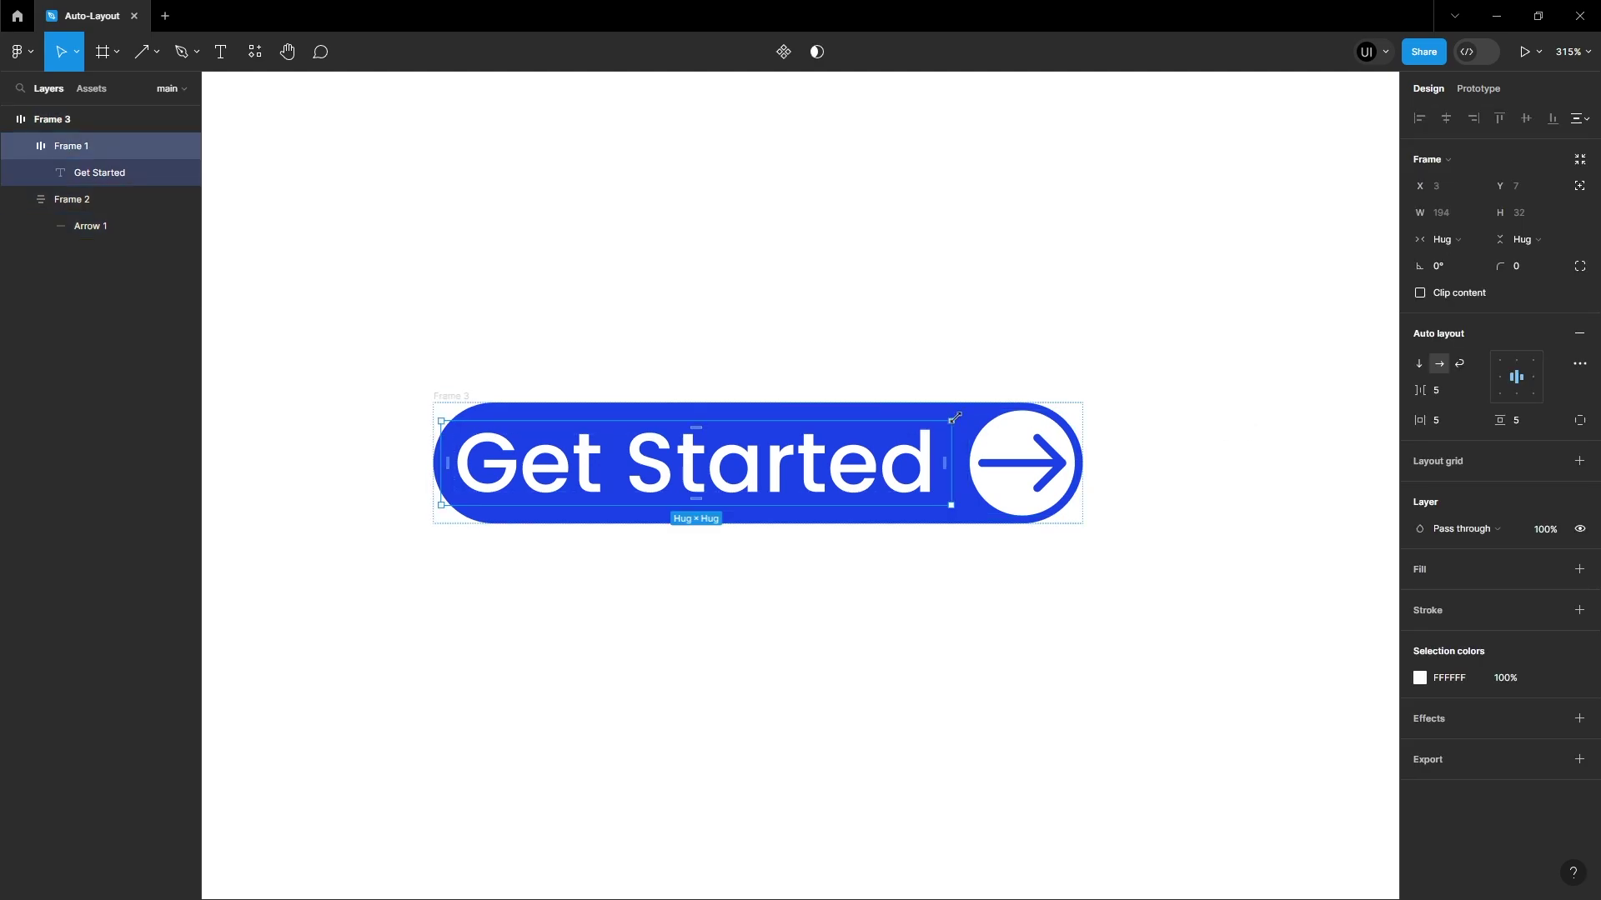
pyautogui.click(1580, 421)
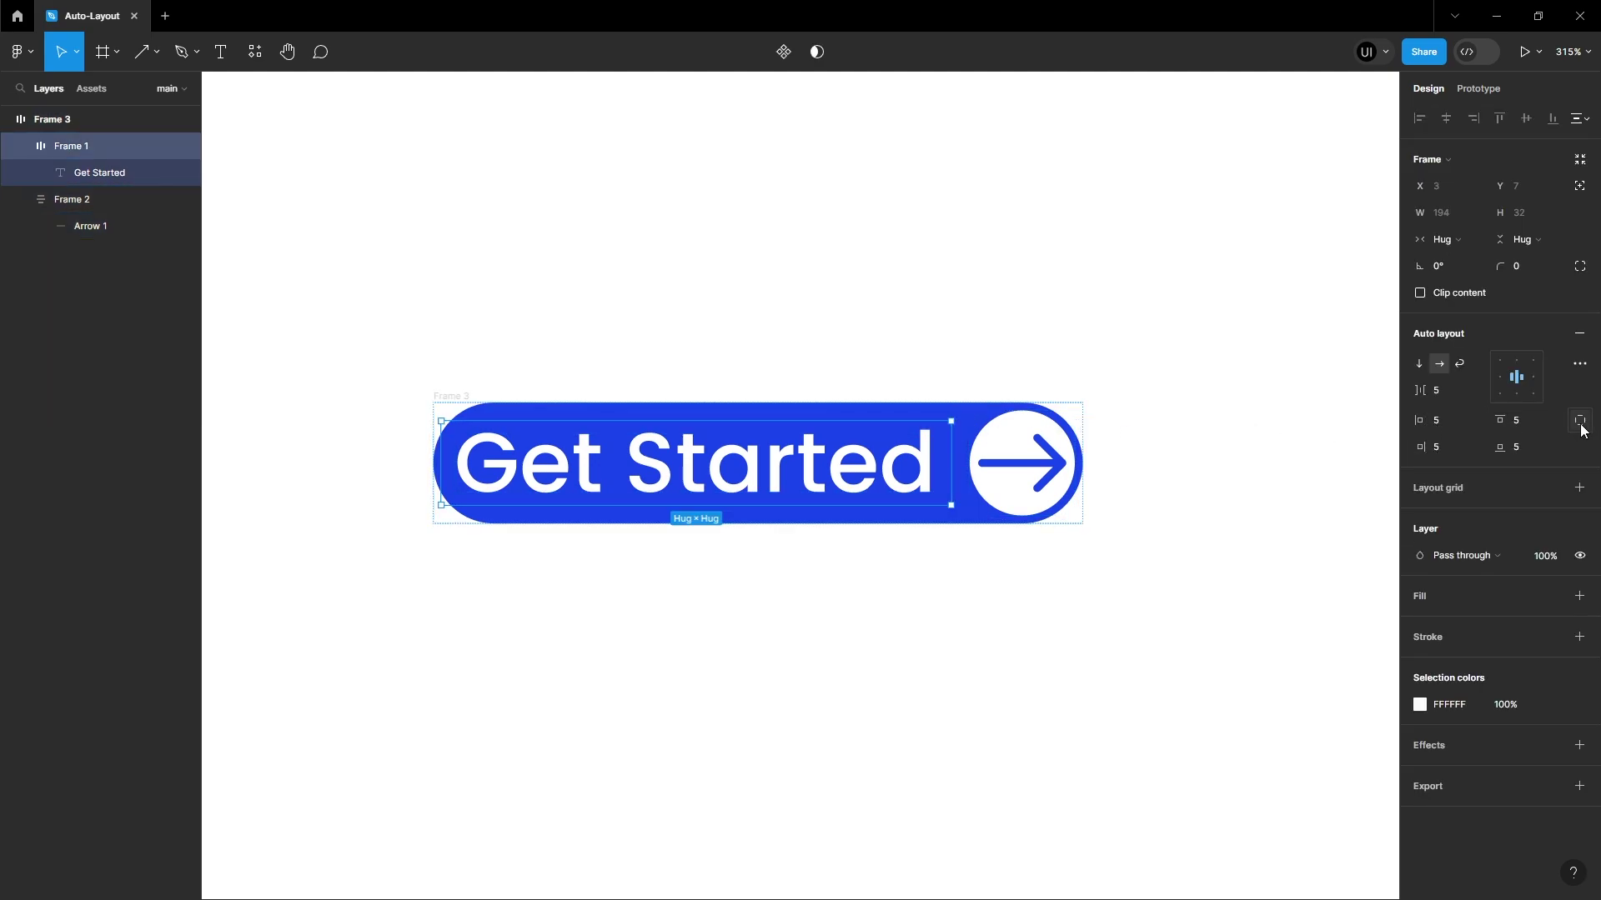
pyautogui.press('Return')
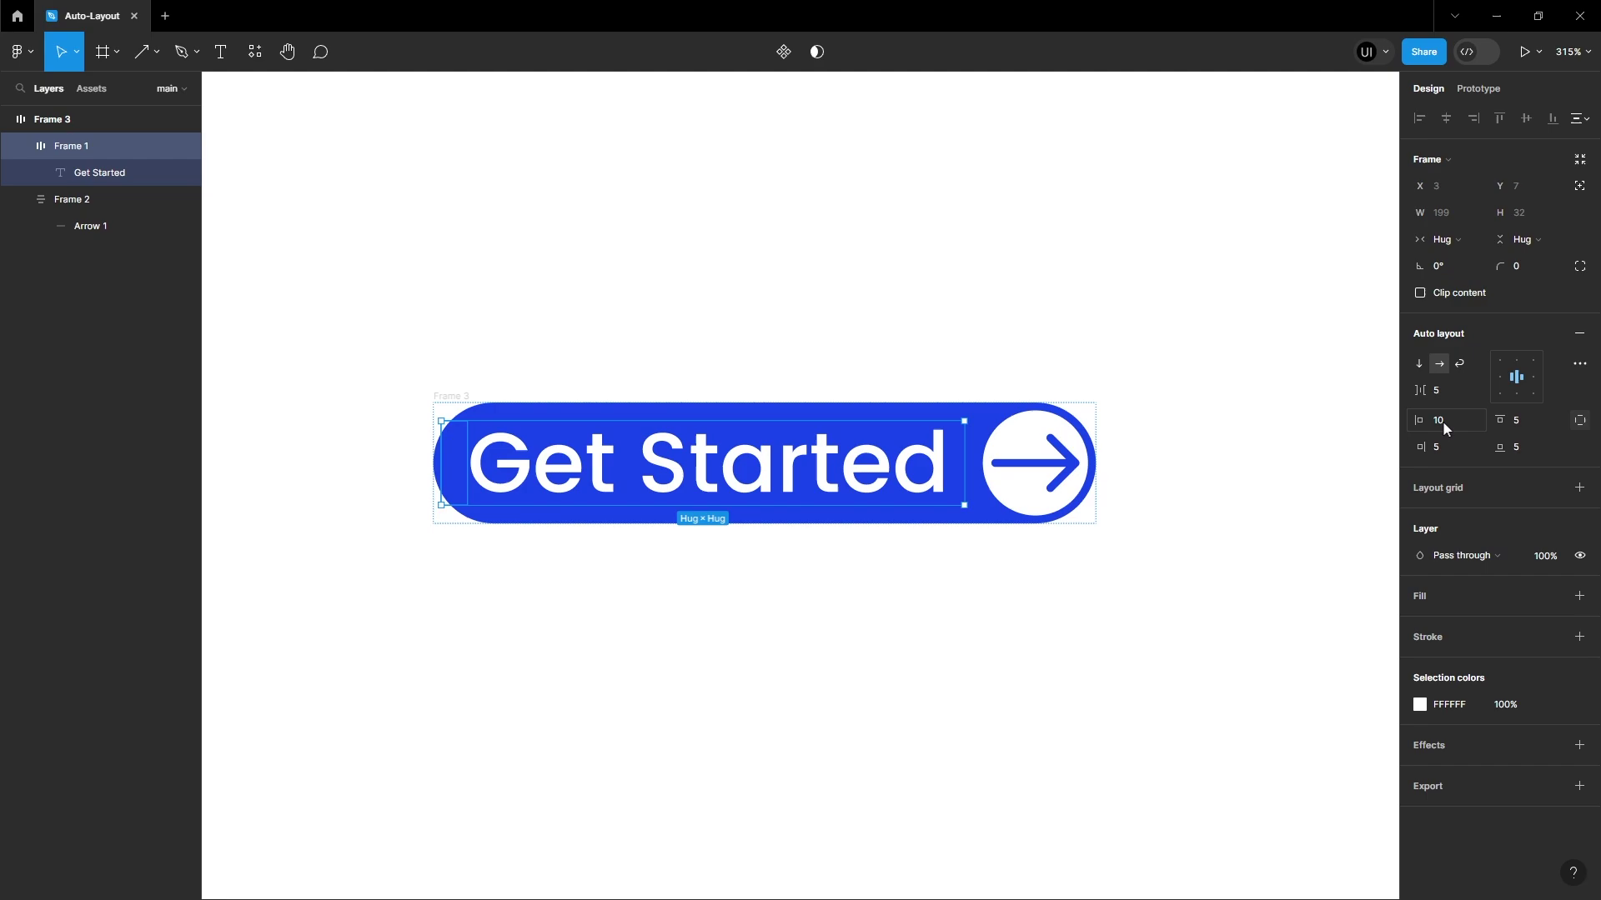
pyautogui.write('15')
pyautogui.press('Return')
pyautogui.click(1189, 419)
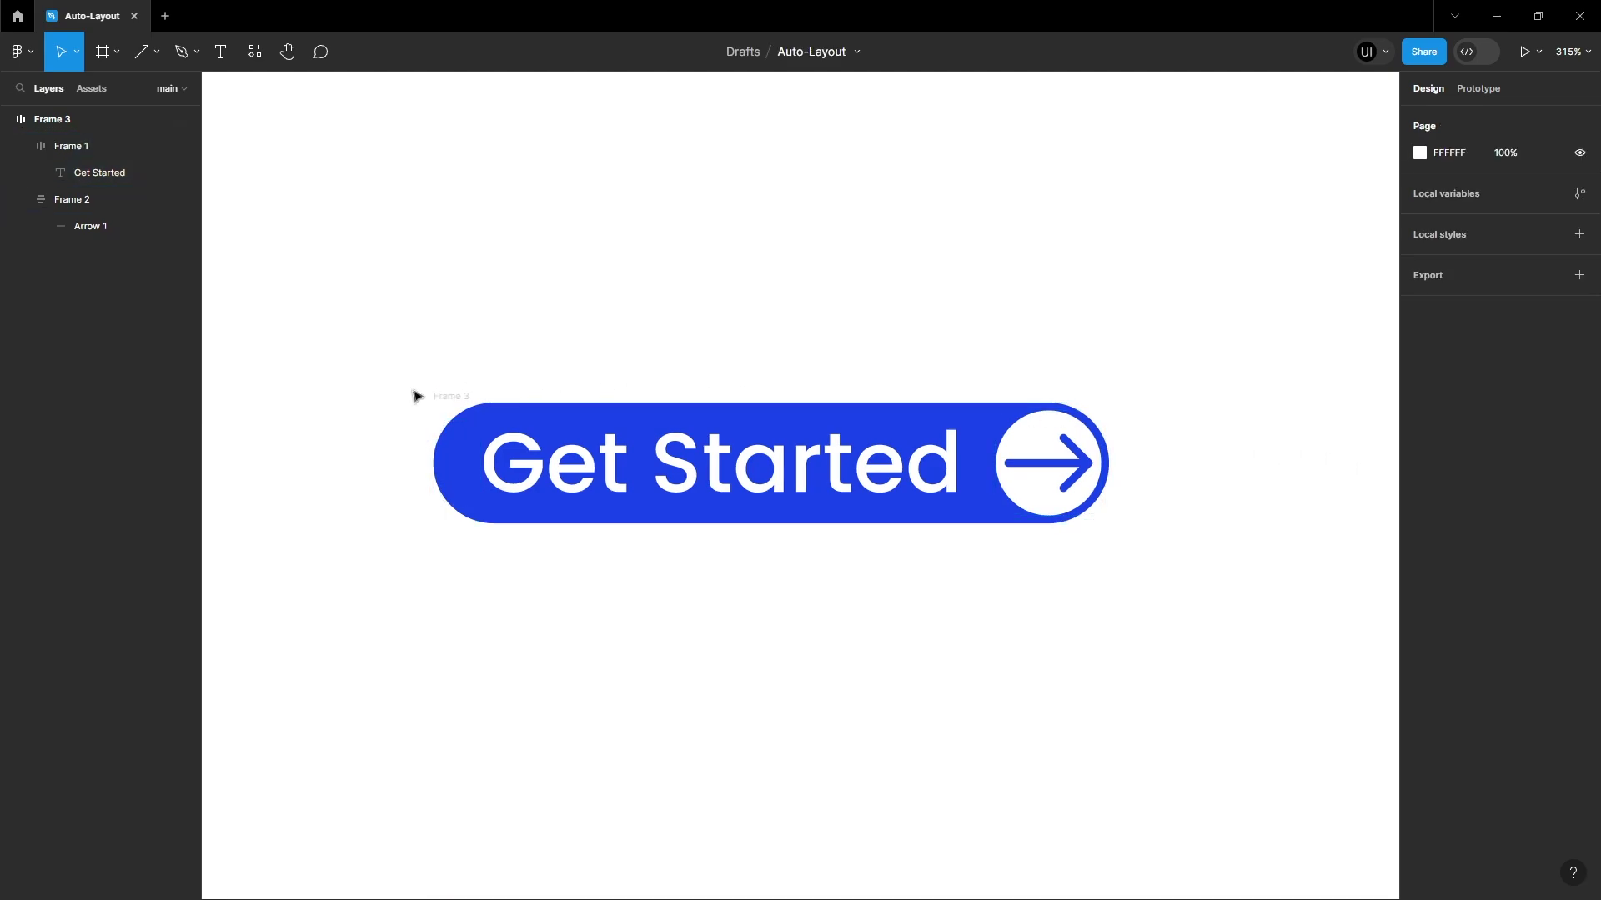